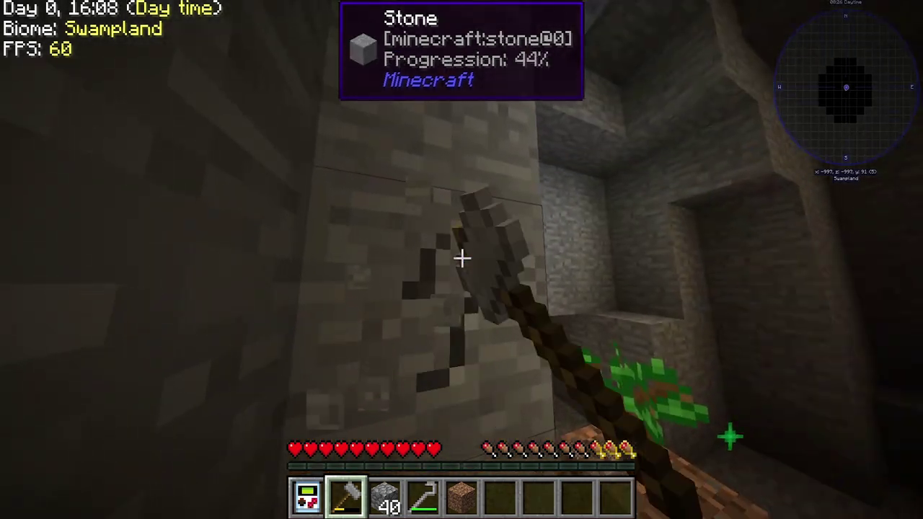
click(462, 258)
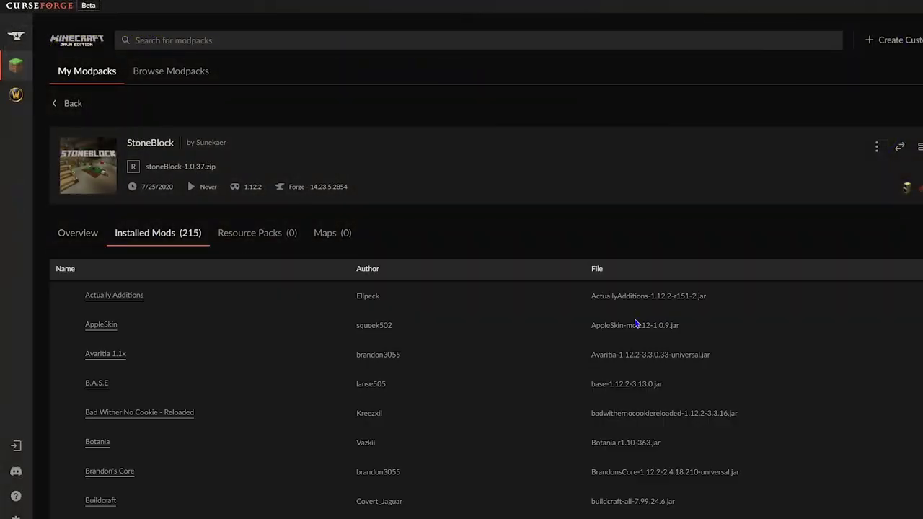
Mine the stone block ahead, then delete the stone from hotbar slot 9 in the creative inventory.
scroll(542, 317, down, 15)
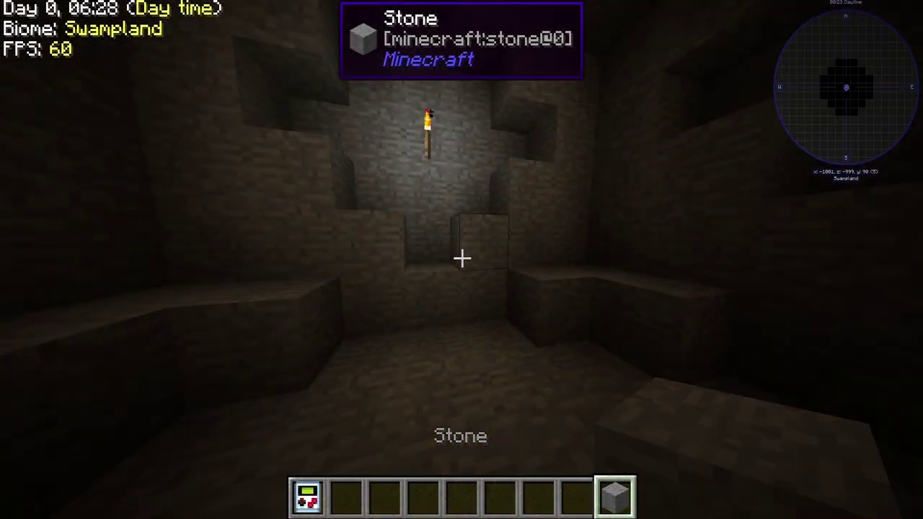
key(e)
click(584, 363)
click(546, 320)
key(e)
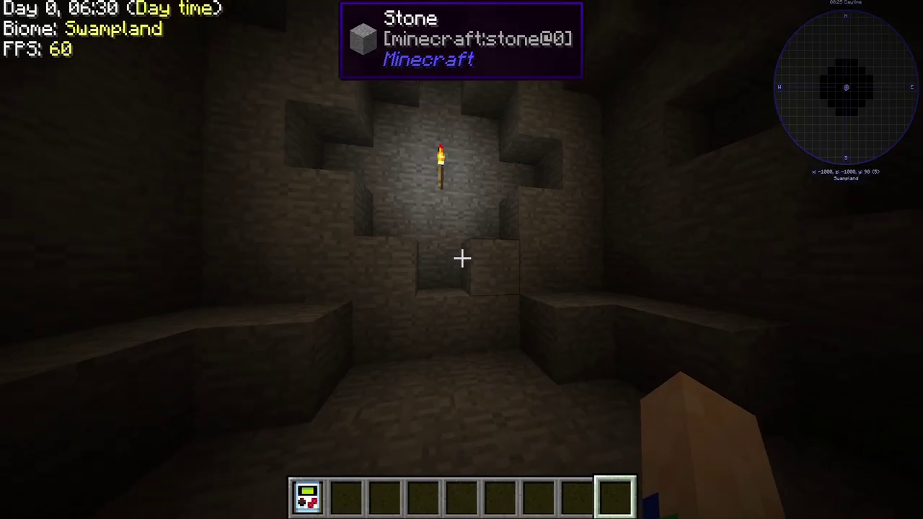
Switch the player to Survival mode with the /gamemode survival chat command.
key(slash)
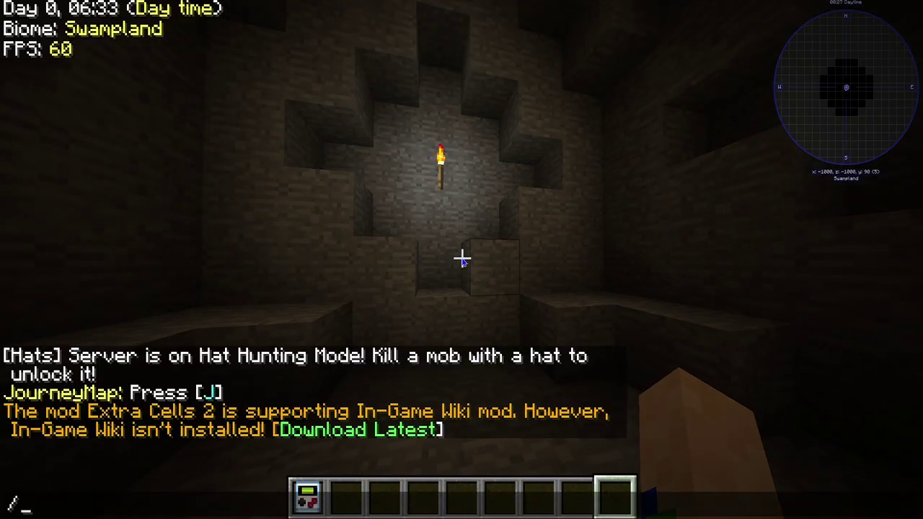
text(gamemode sur)
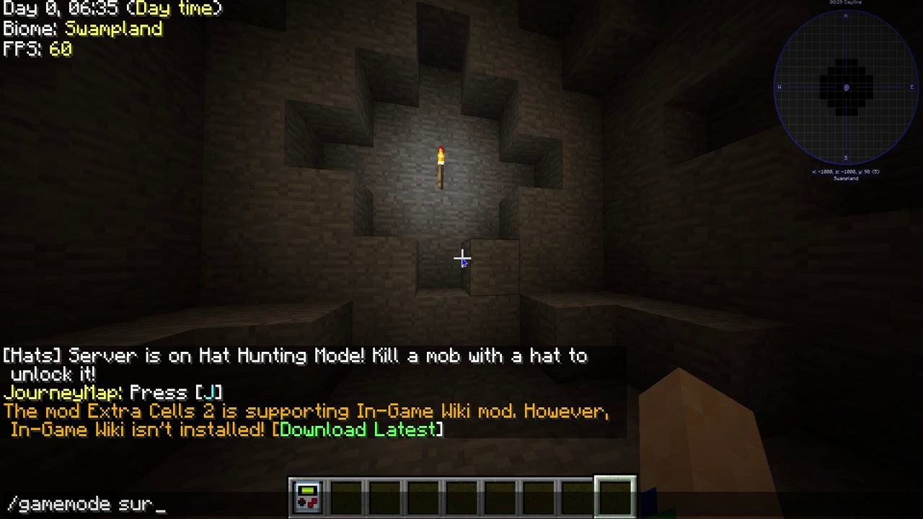
text(ival)
key(Return)
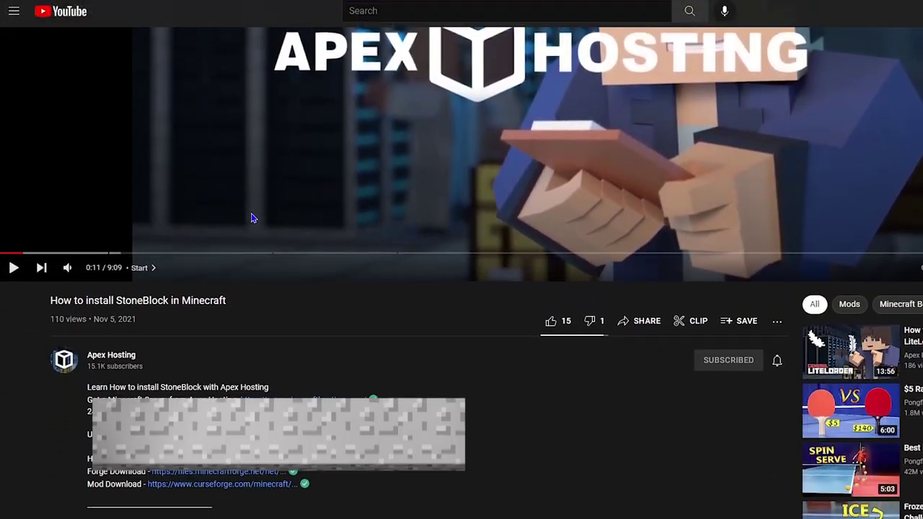
scroll(253, 224, down, 2)
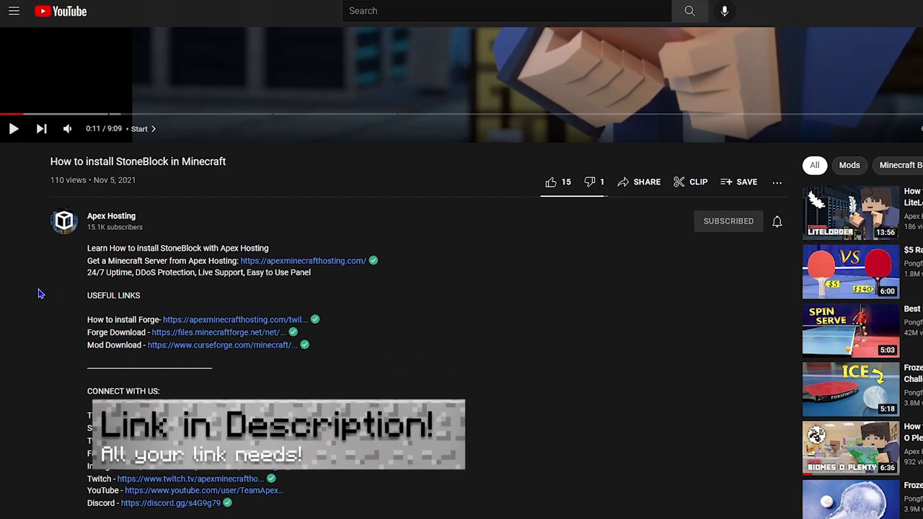
drag(314, 352, 91, 296)
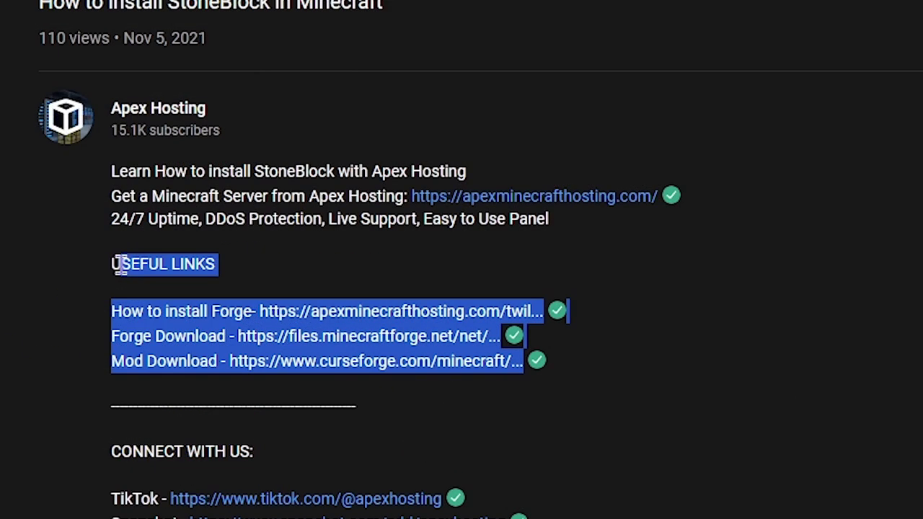
drag(120, 264, 110, 264)
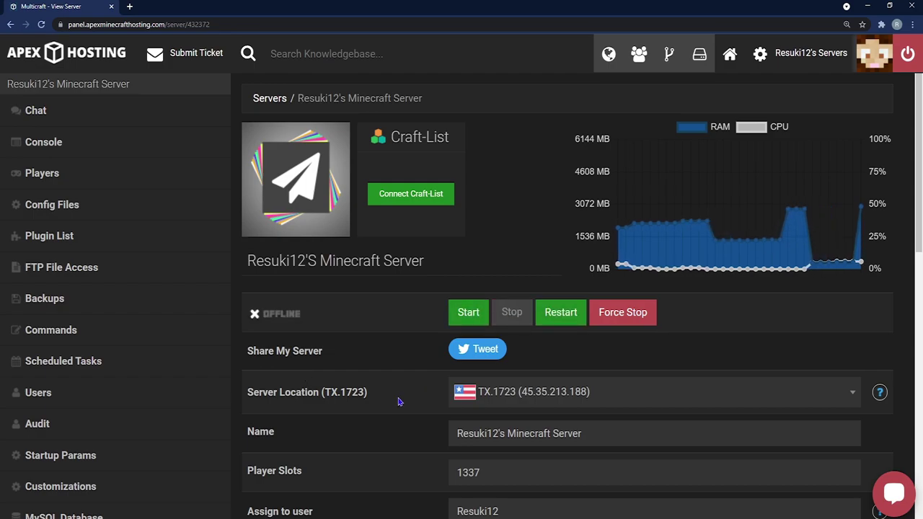
Change the server JAR to the Stoneblock modpack with a new world, deferring the restart.
scroll(395, 404, down, 5)
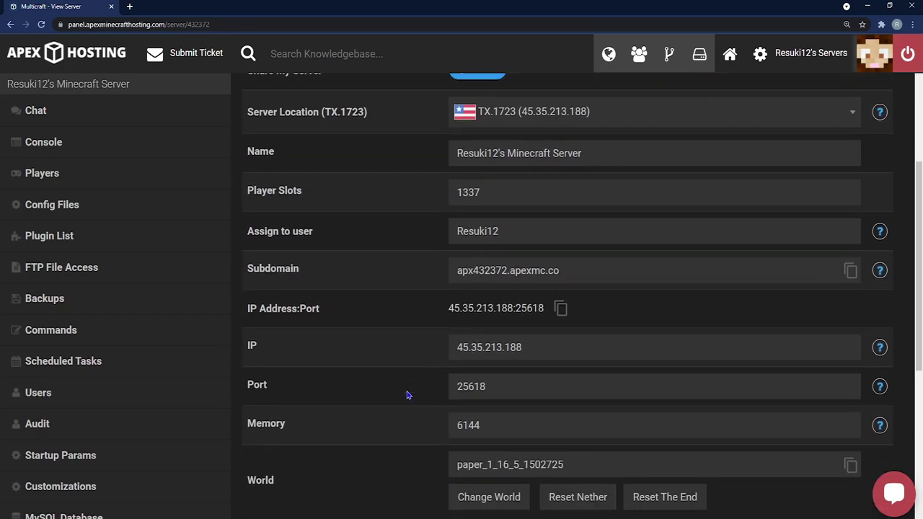
scroll(362, 371, down, 2)
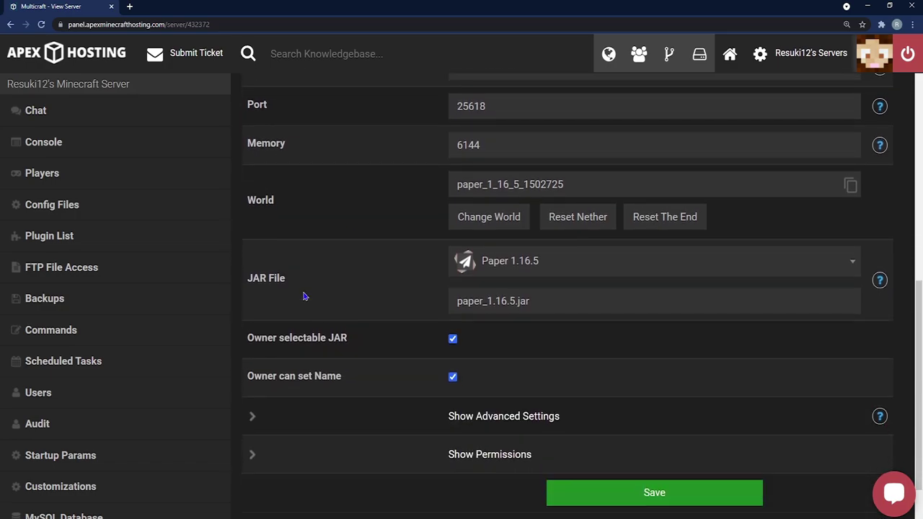
drag(297, 283, 247, 280)
click(400, 191)
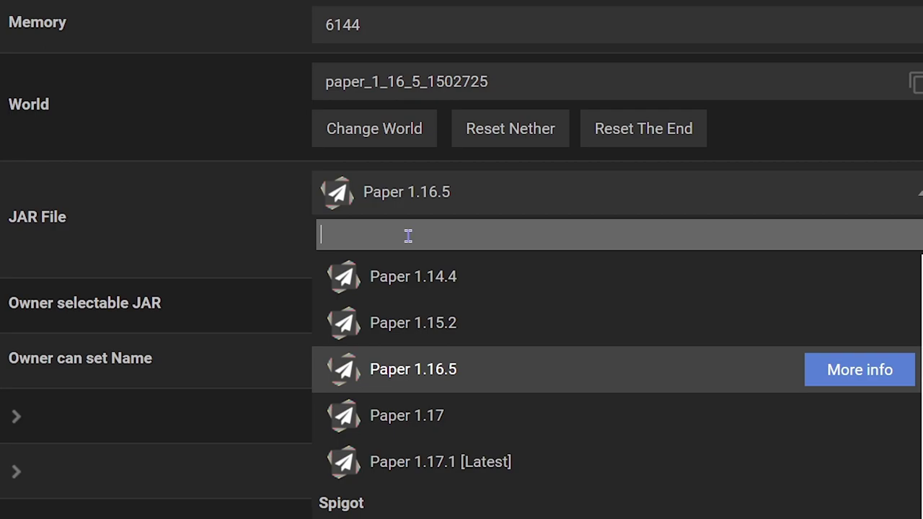
text(Stone)
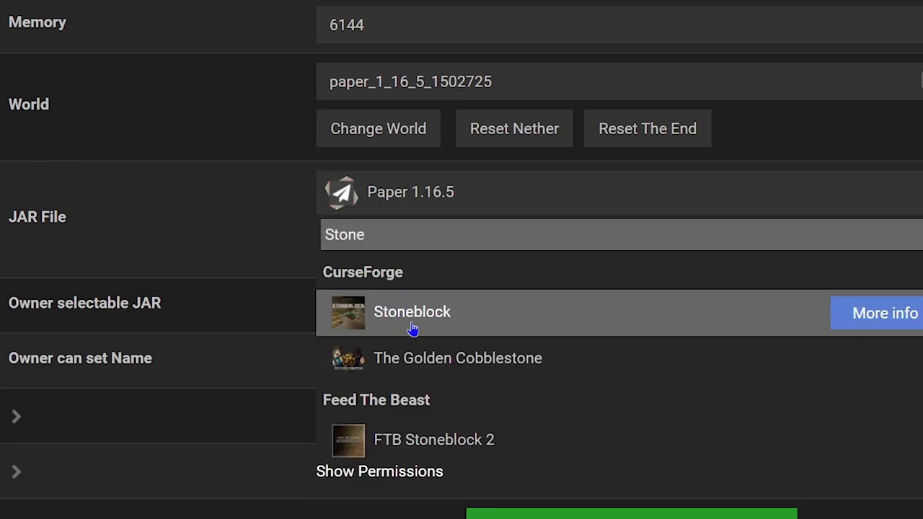
click(509, 320)
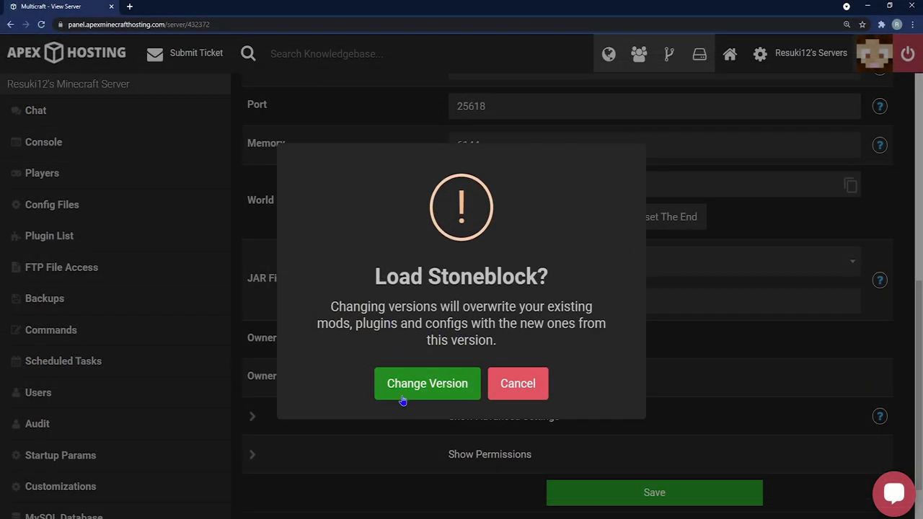
click(424, 388)
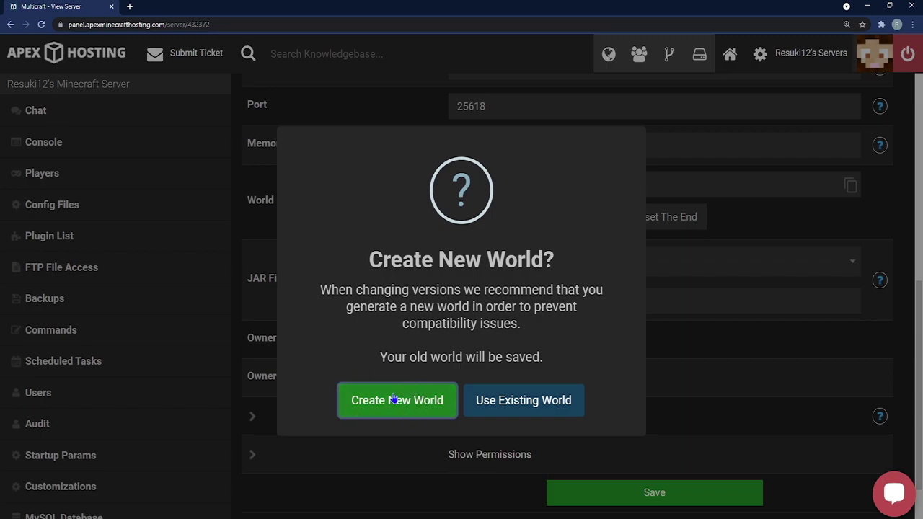
click(391, 404)
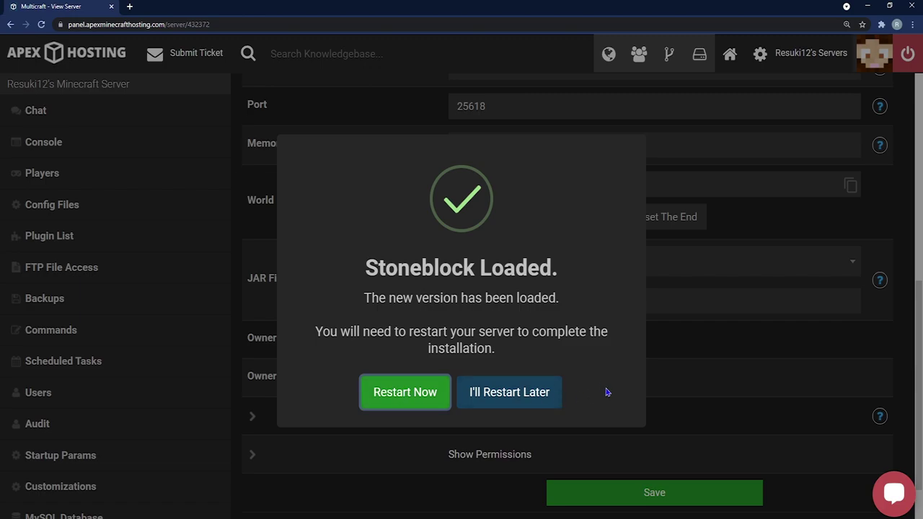
click(524, 392)
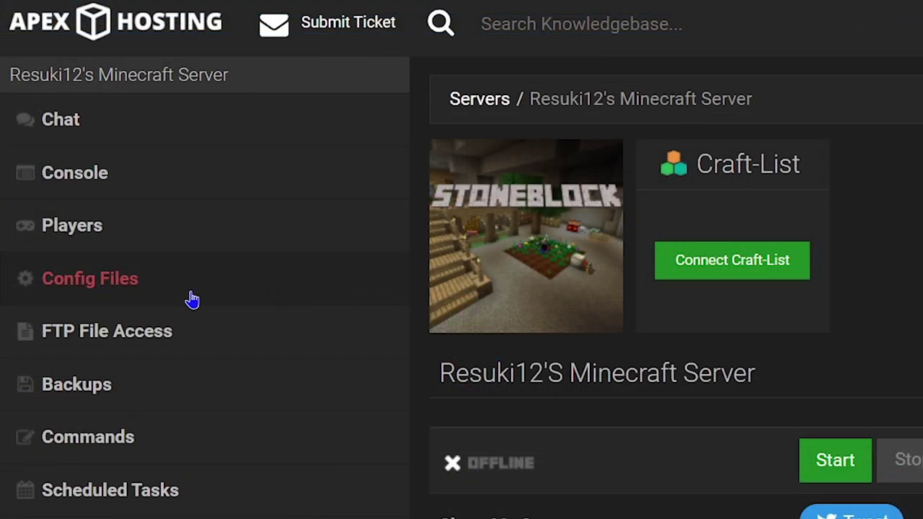
In the Server Settings config, change Level Type from default to voidworld.
click(106, 297)
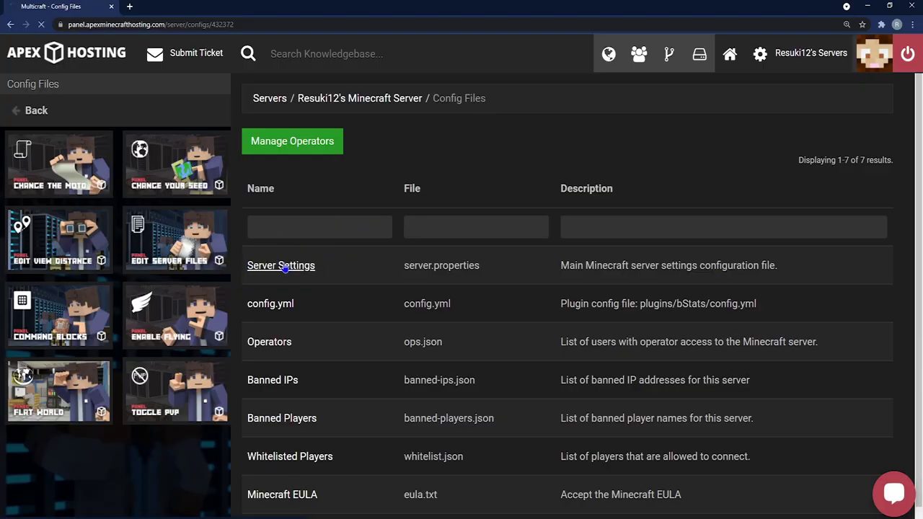
scroll(470, 118, down, 5)
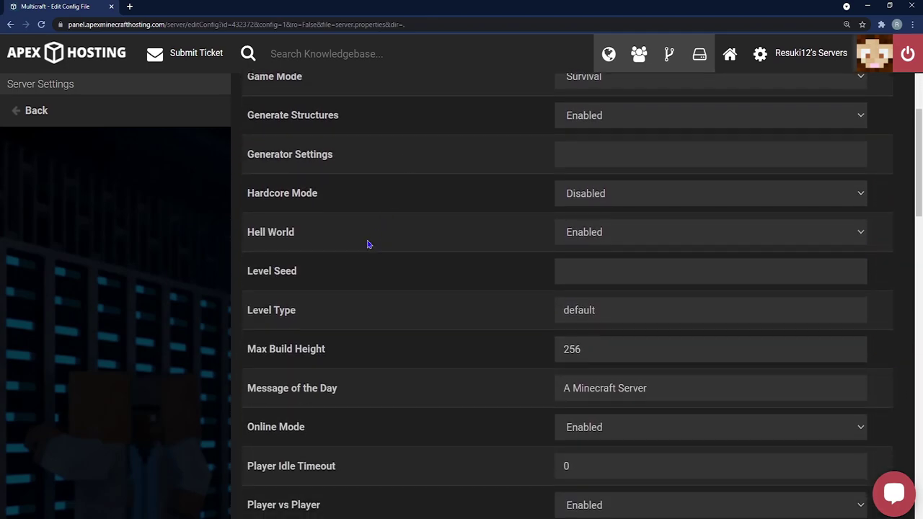
drag(296, 318, 251, 322)
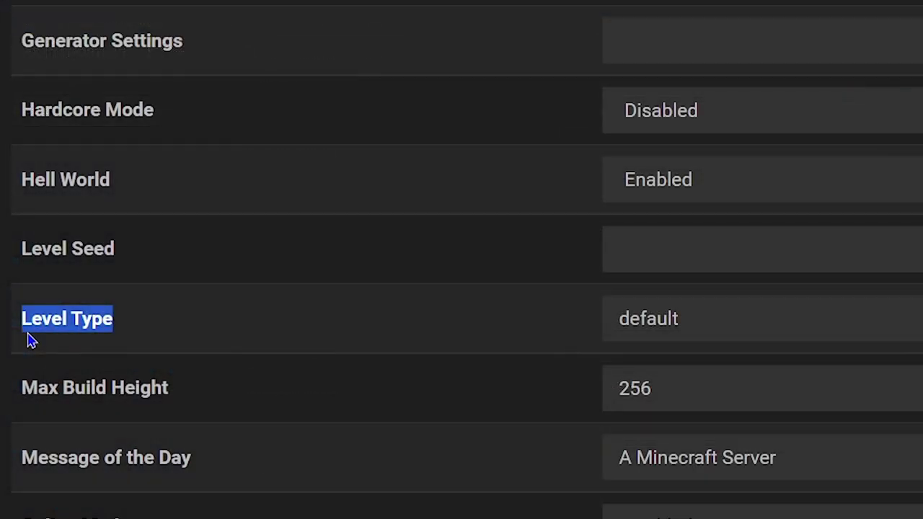
double_click(715, 315)
key(BackSpace)
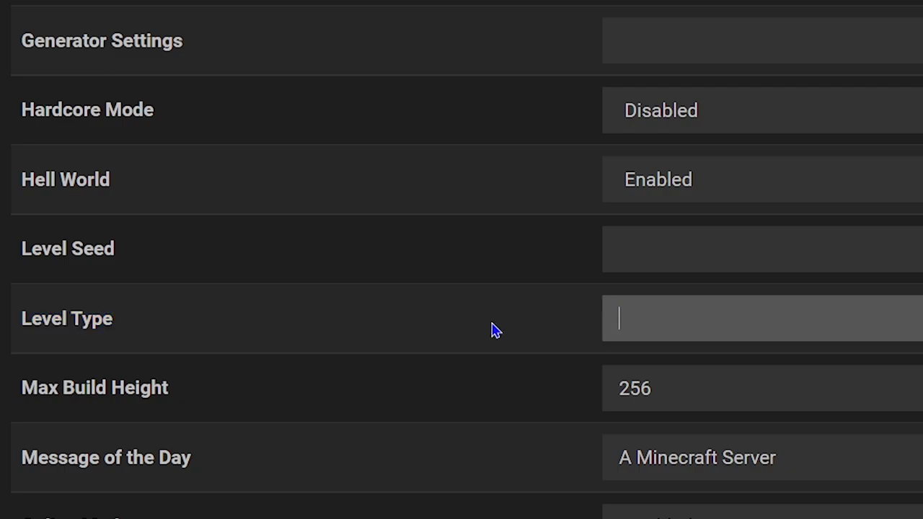
text(voide)
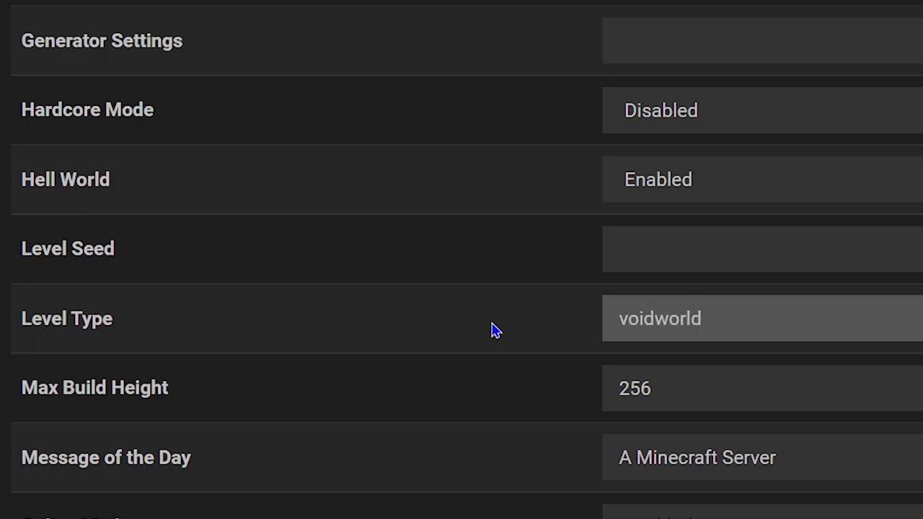
double_click(684, 336)
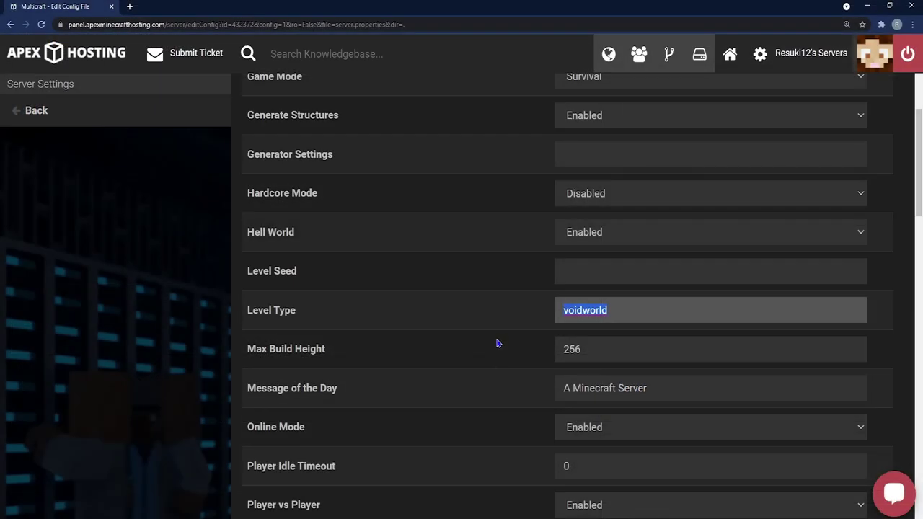
click(504, 343)
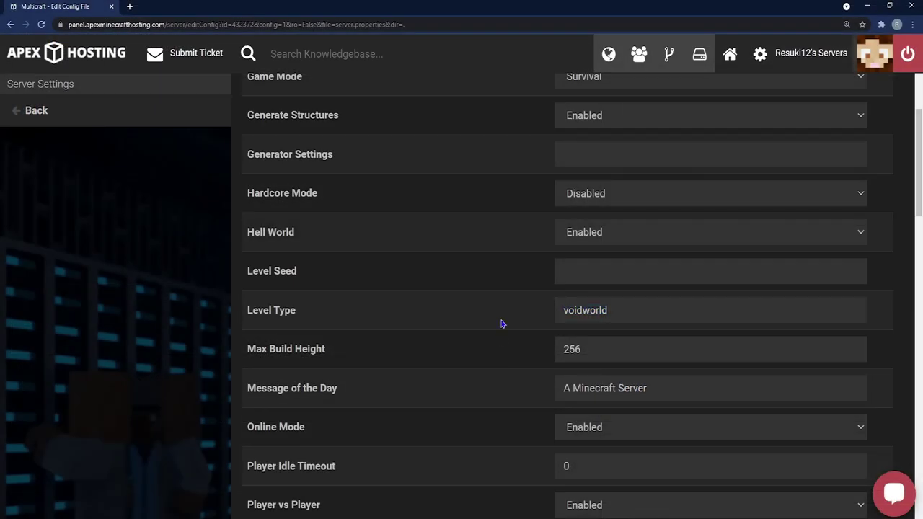
Save the voidworld server settings with a newly generated world and restart the server.
scroll(504, 325, down, 20)
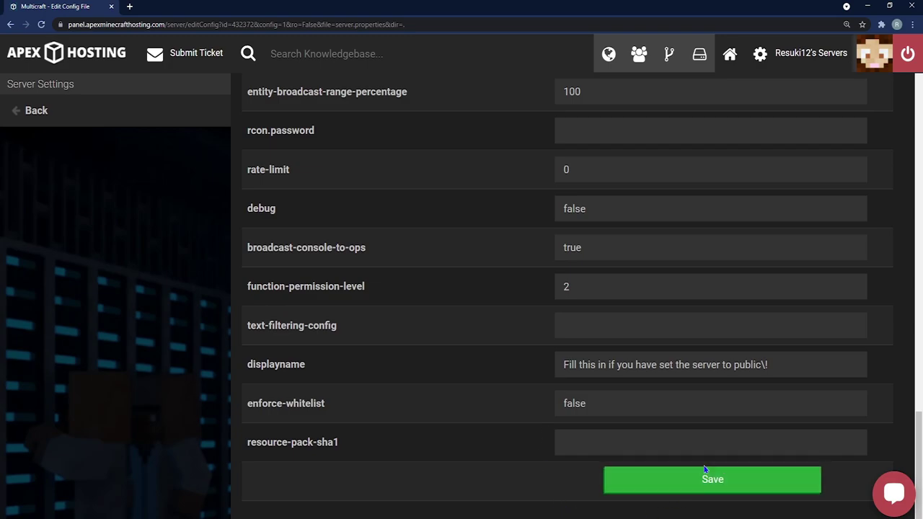
click(700, 490)
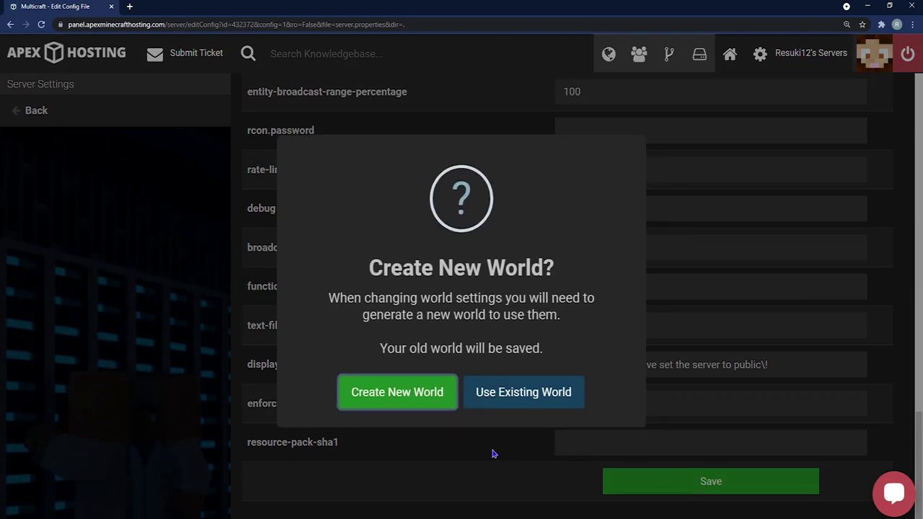
click(397, 392)
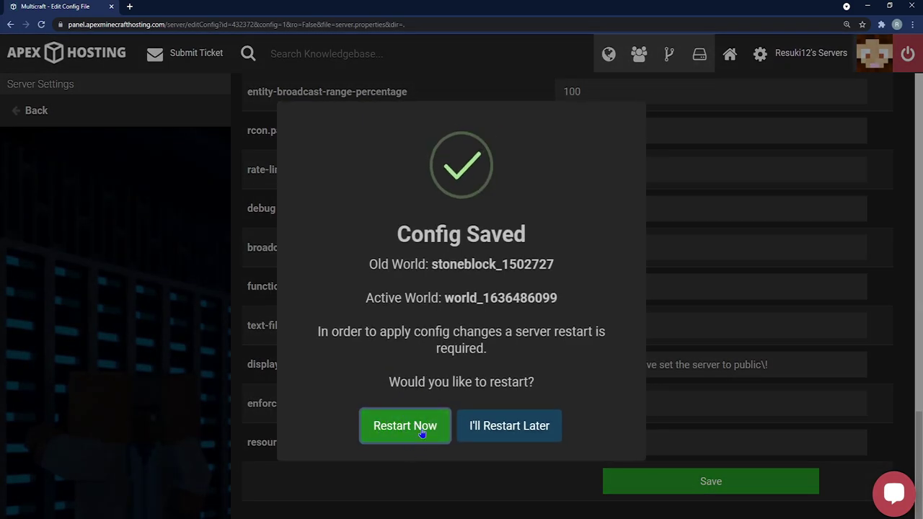
click(417, 428)
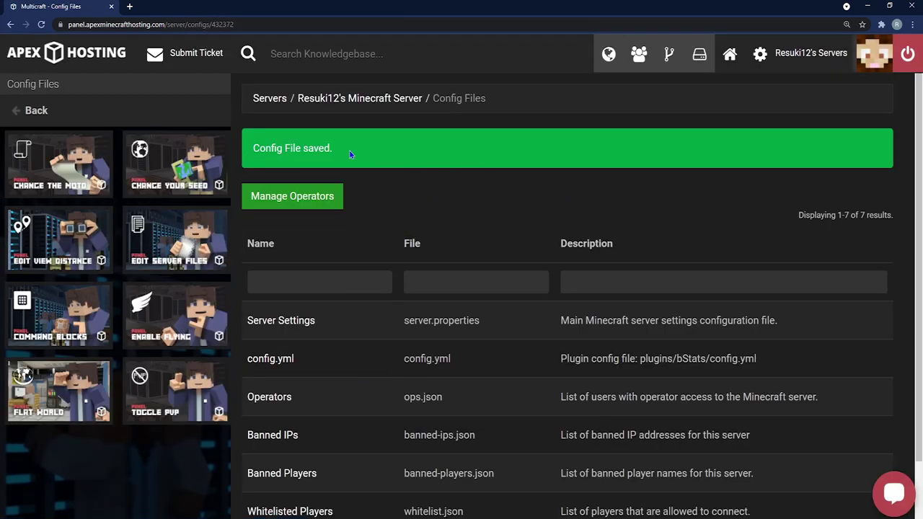
Return from the config editor to the server overview via the breadcrumb.
drag(330, 148, 276, 153)
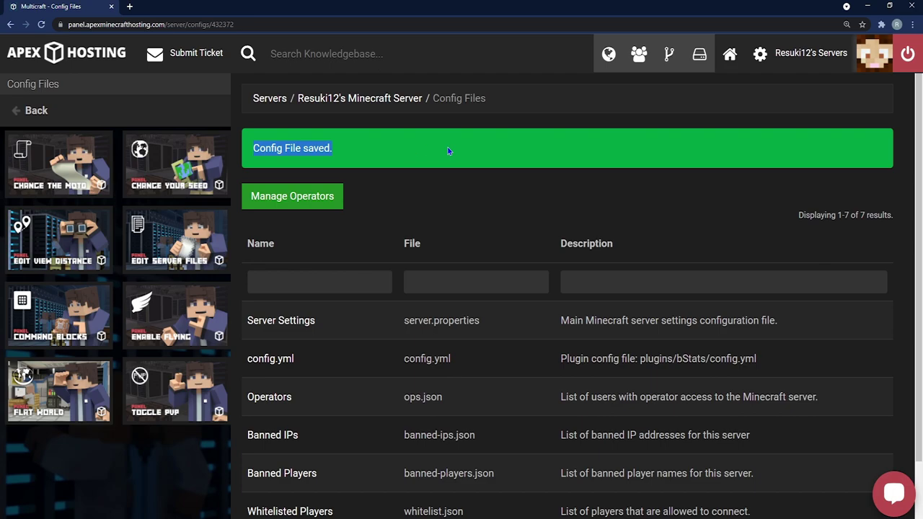
click(370, 143)
click(348, 100)
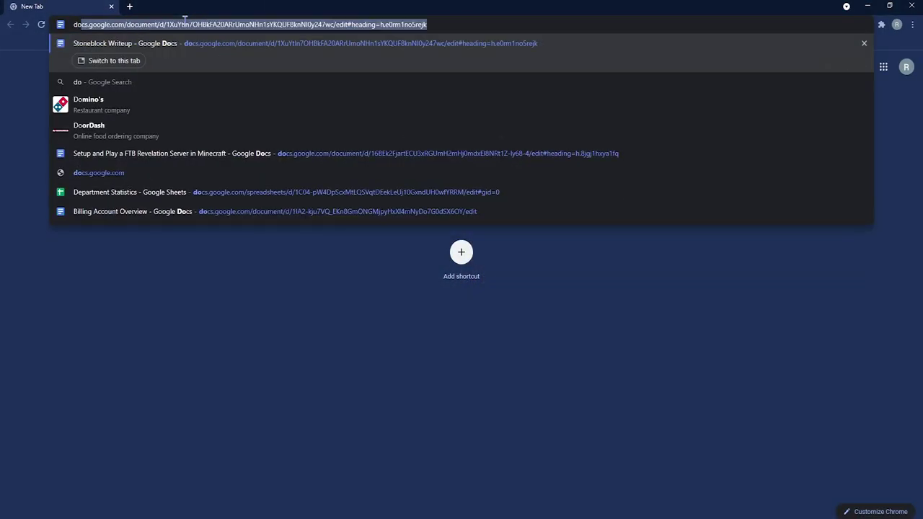
Load download.curseforge.com in Chrome.
text(download.cur)
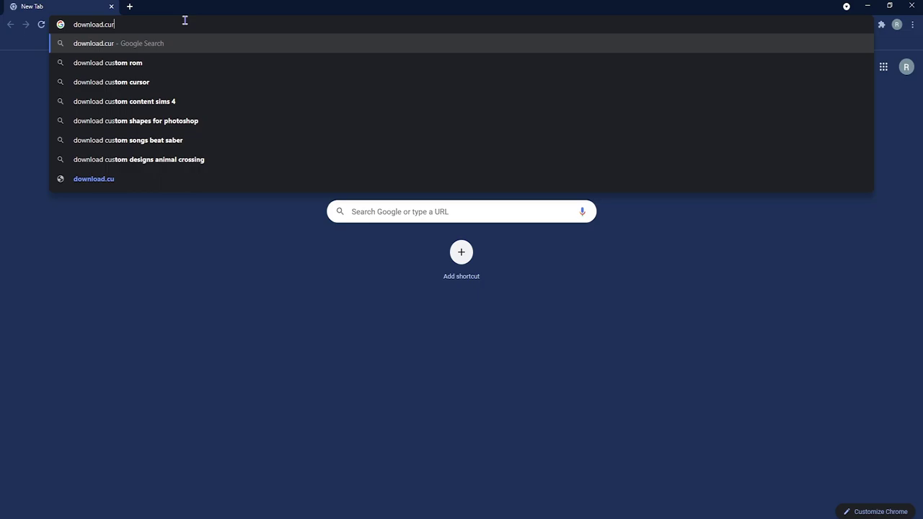
text(seforge.com)
key(Return)
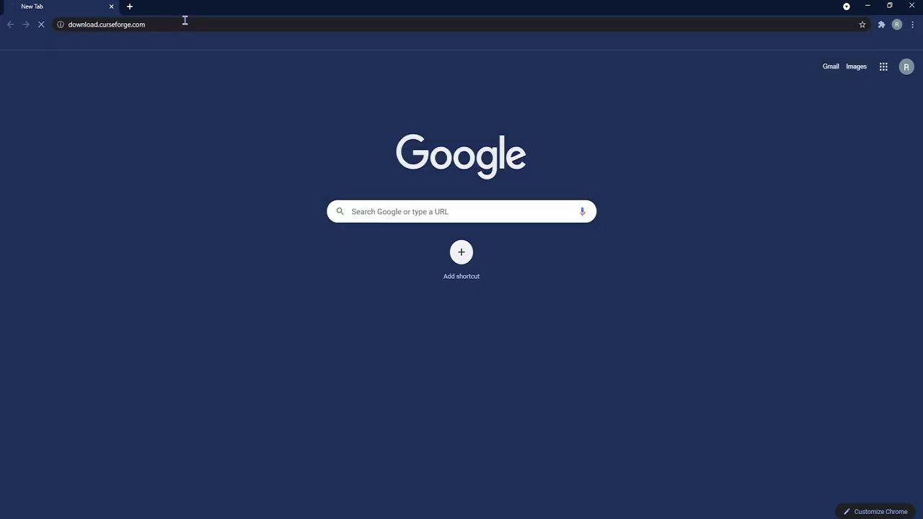
click(180, 24)
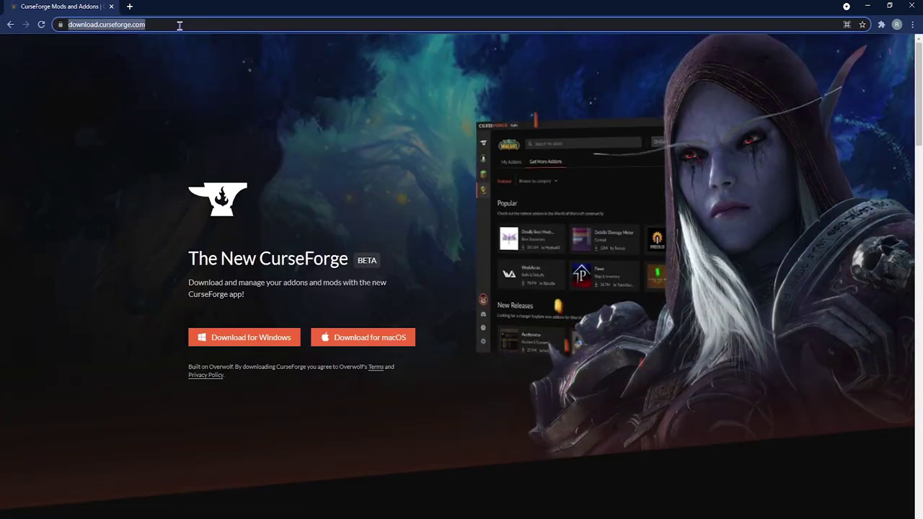
click(253, 413)
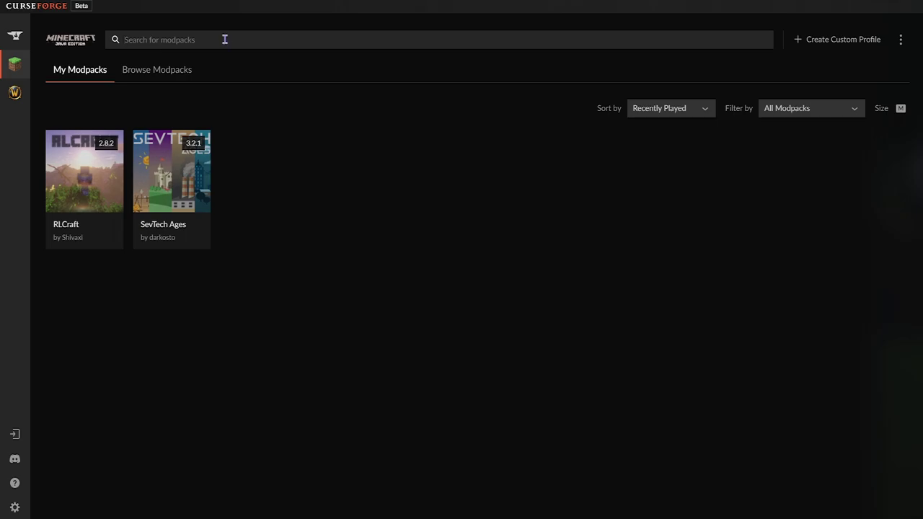
Search CurseForge modpacks for Stoneblock and install the StoneBlock modpack.
text(Stoneblock)
key(Return)
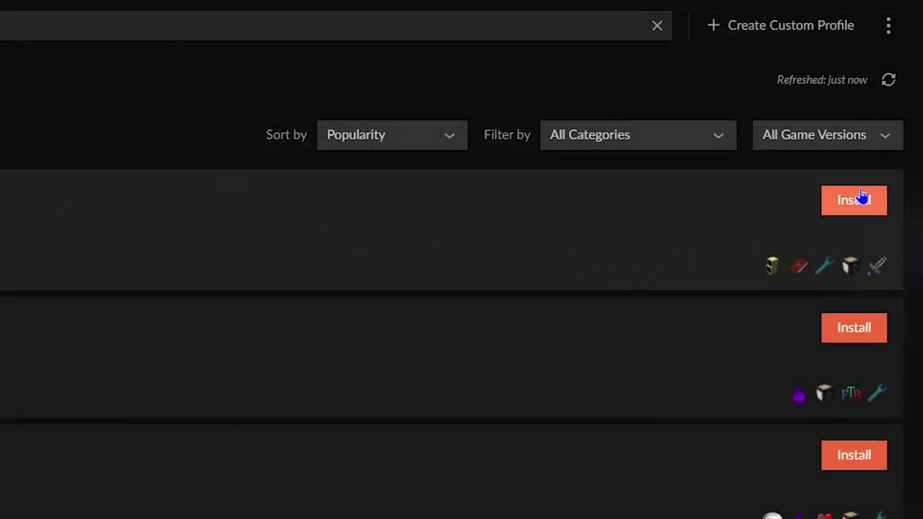
click(877, 200)
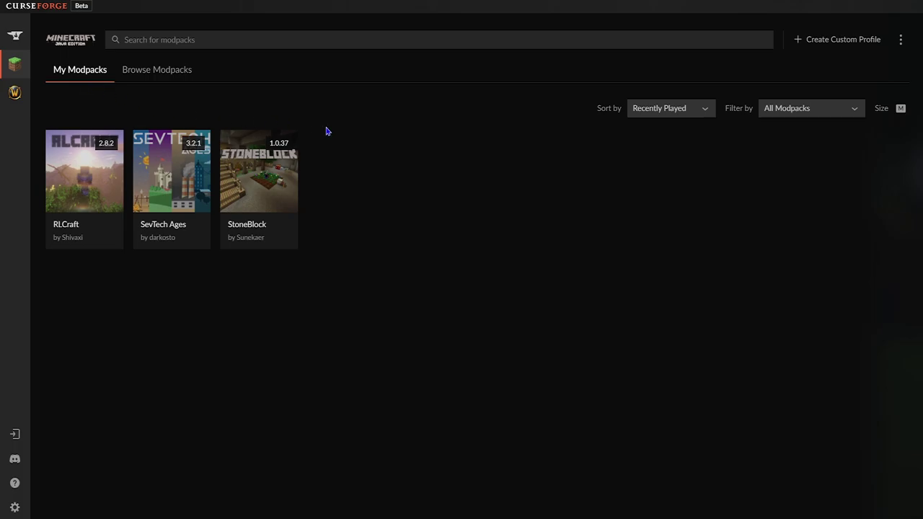
Open StoneBlock's page, scroll its 215 installed mods, and go back to Overview.
click(231, 153)
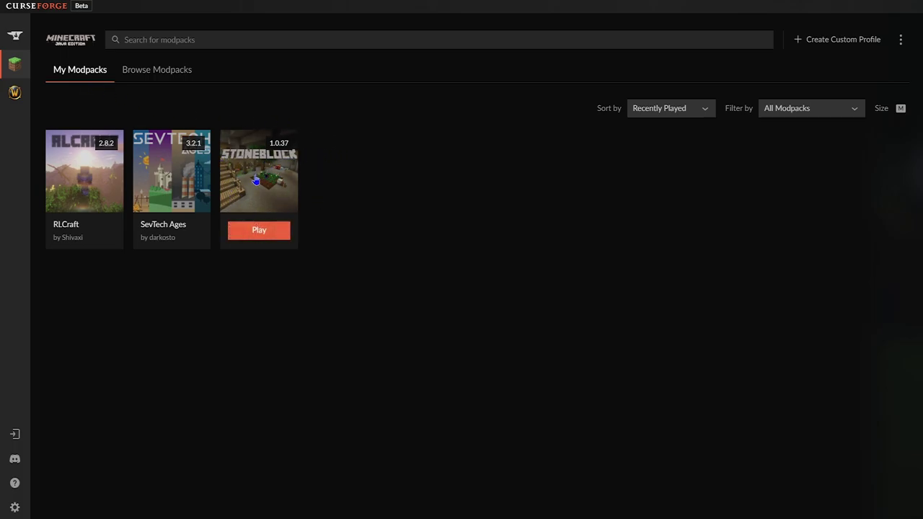
click(266, 186)
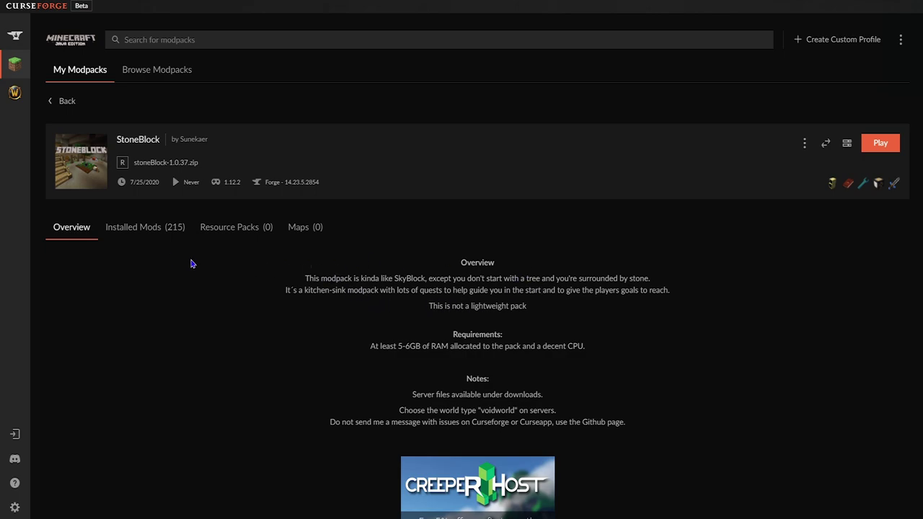
click(144, 228)
scroll(422, 331, down, 20)
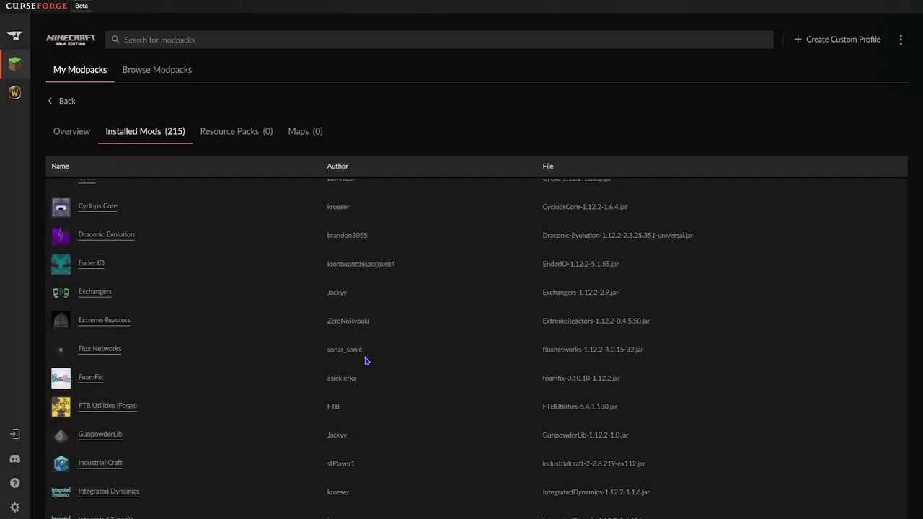
scroll(358, 377, up, 15)
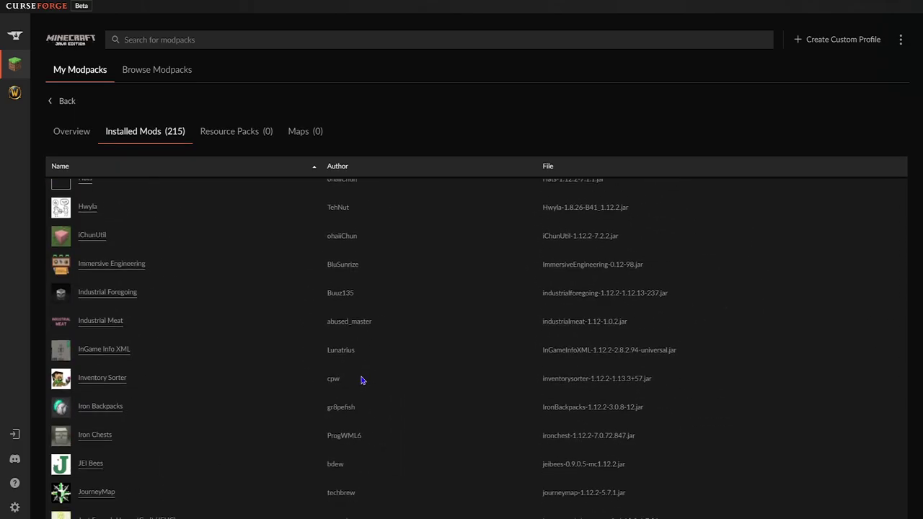
scroll(387, 370, up, 10)
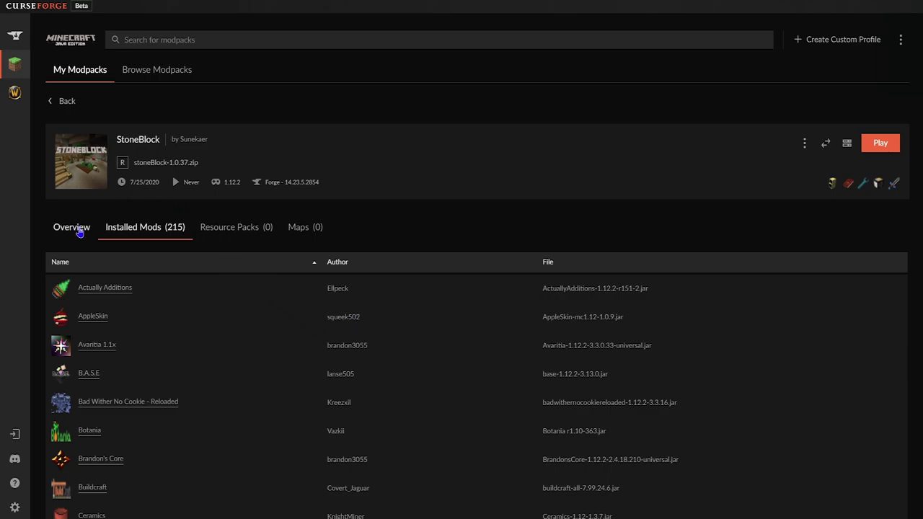
click(72, 228)
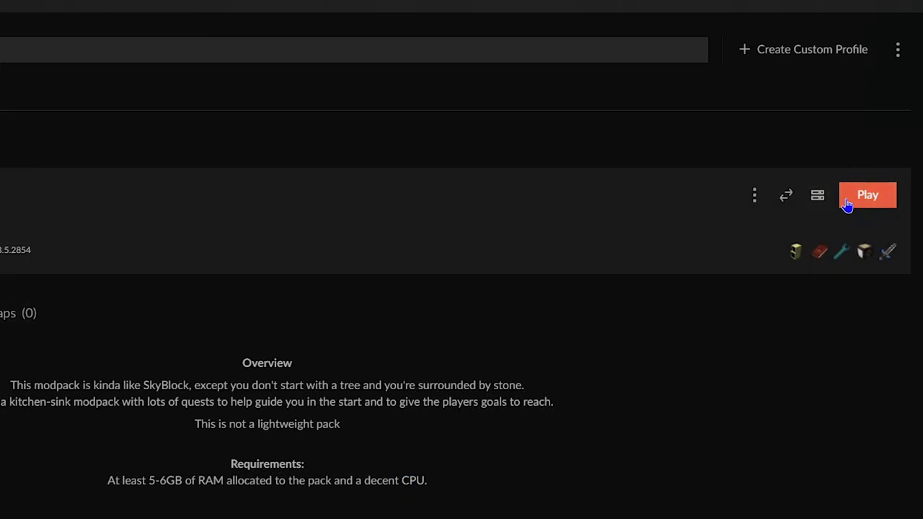
Launch the StoneBlock modpack and briefly open the quest book.
click(868, 197)
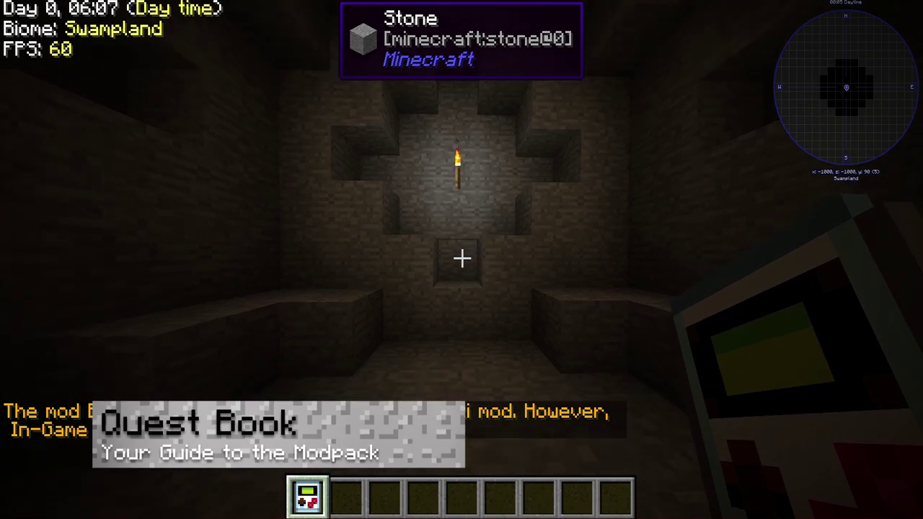
right_click(463, 258)
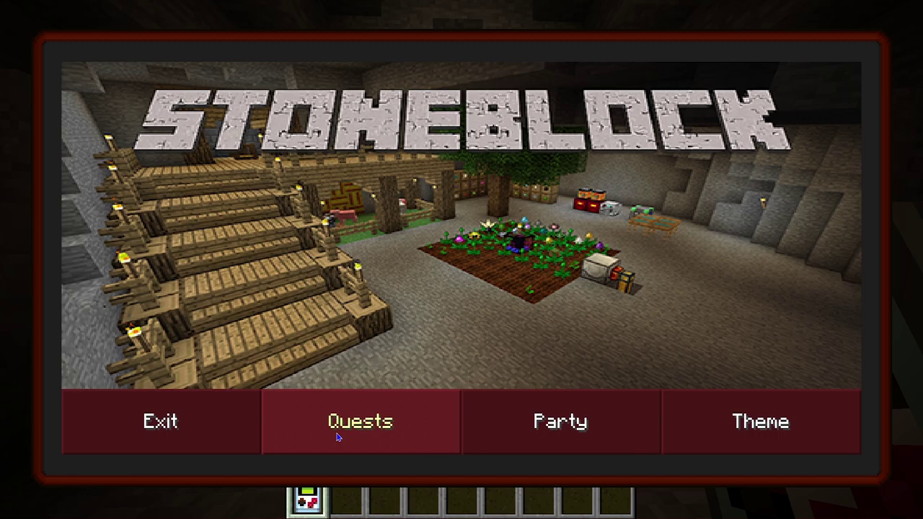
key(Escape)
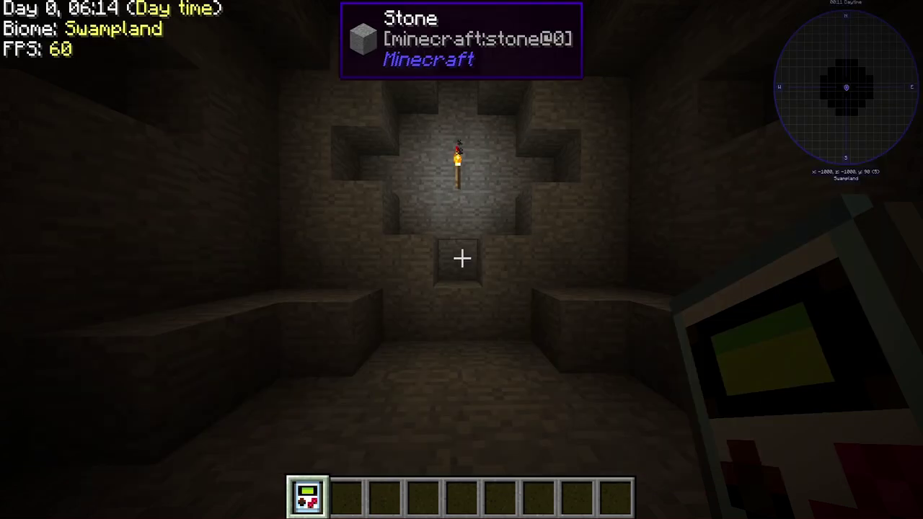
scroll(461, 260, down, 1)
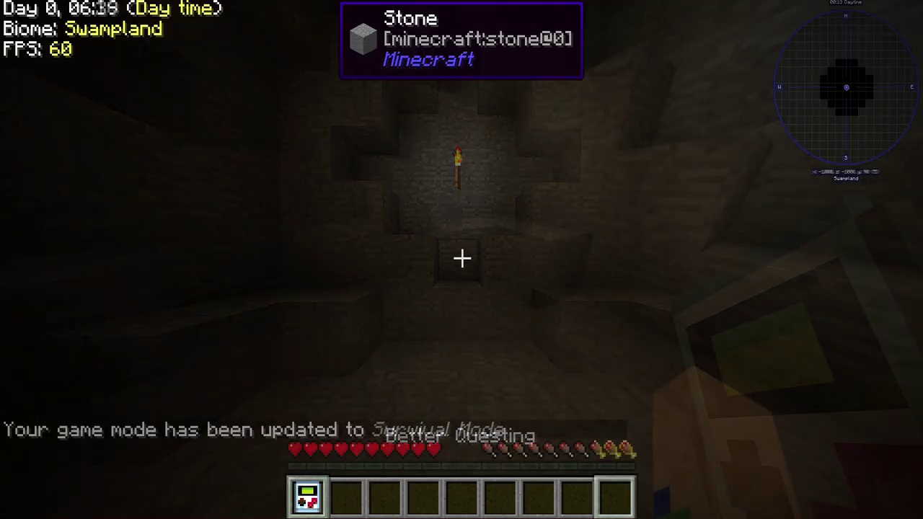
scroll(461, 260, up, 2)
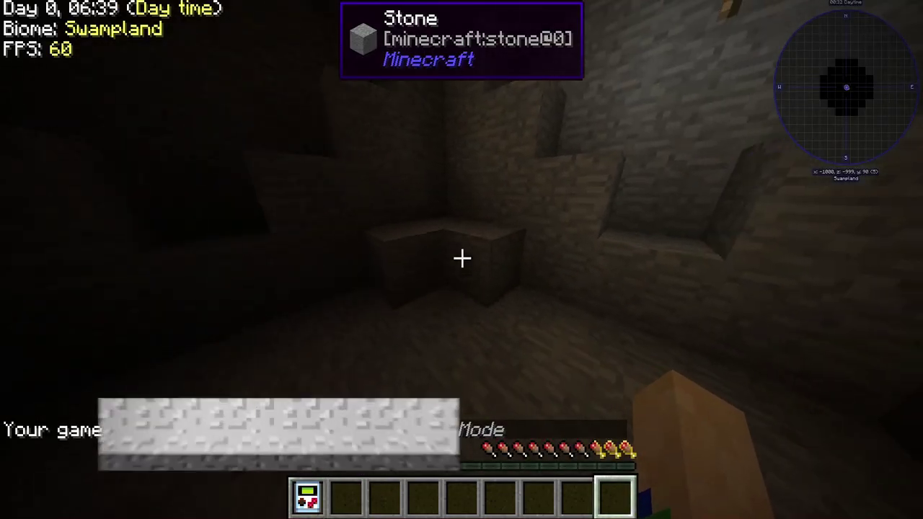
Mine the surrounding stone blocks until 24 stone pebbles are collected.
drag(462, 258, 462, 258)
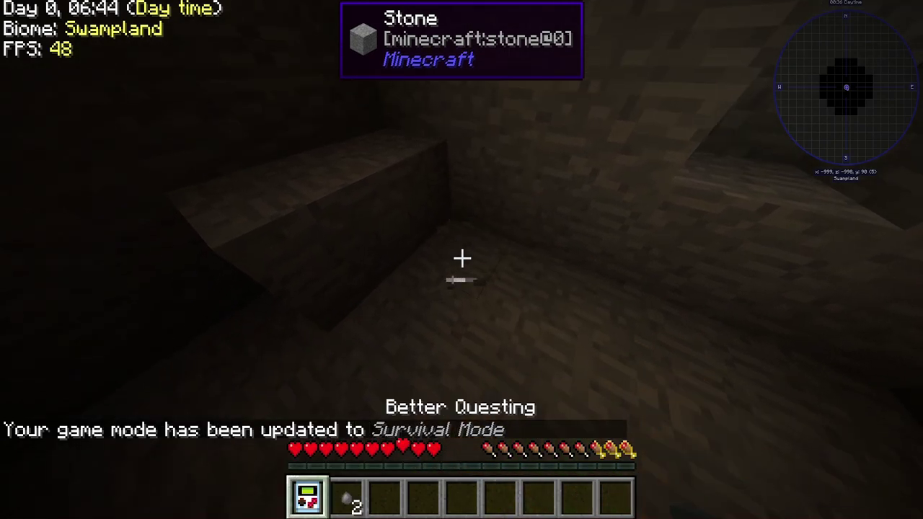
key(2)
key(3)
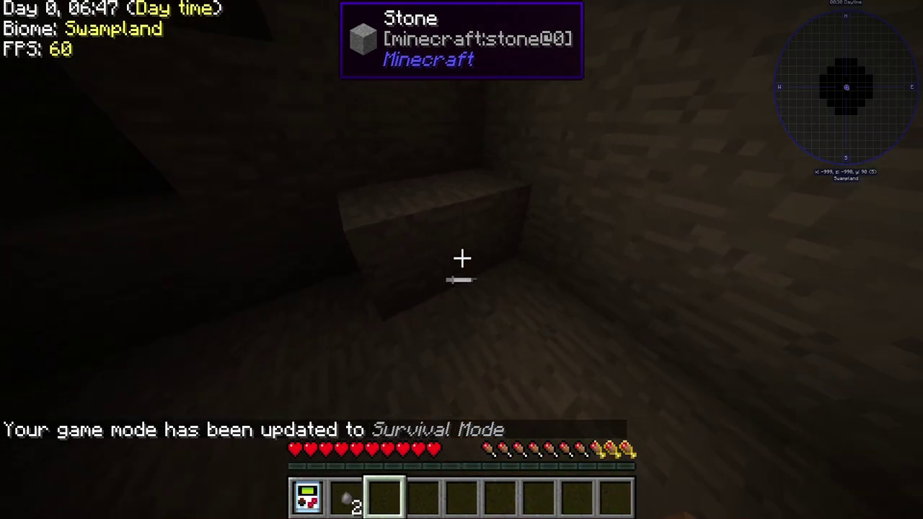
drag(461, 258, 461, 259)
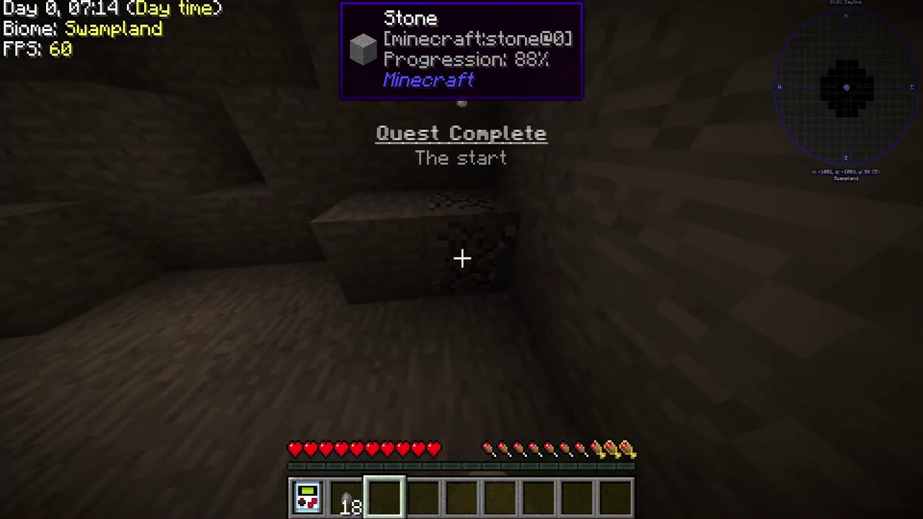
drag(461, 258, 462, 258)
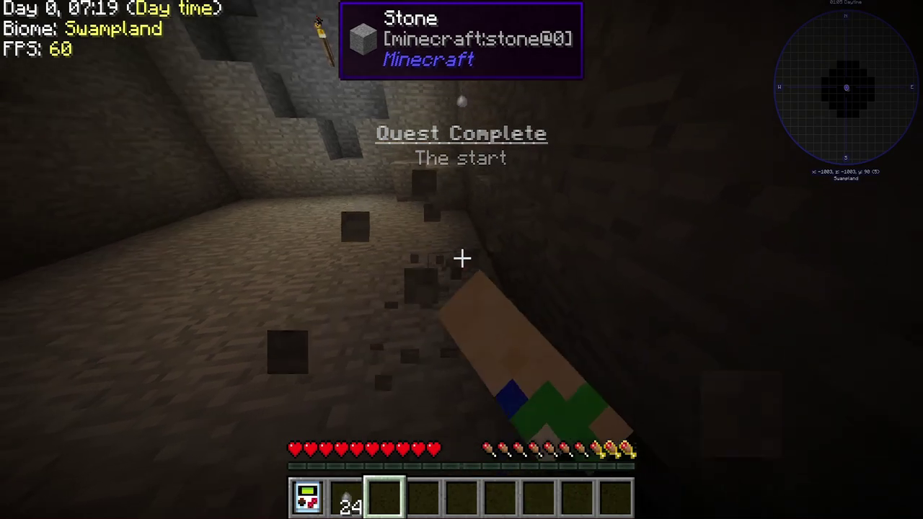
key(t)
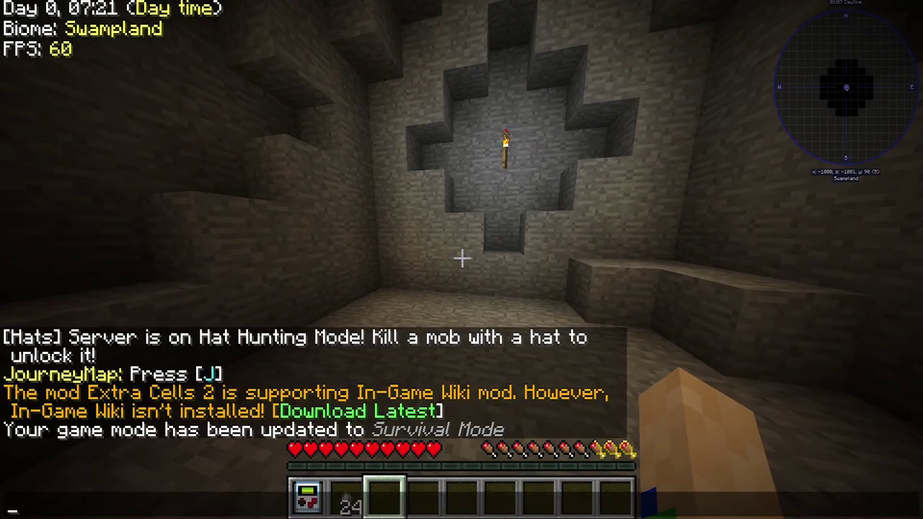
key(Escape)
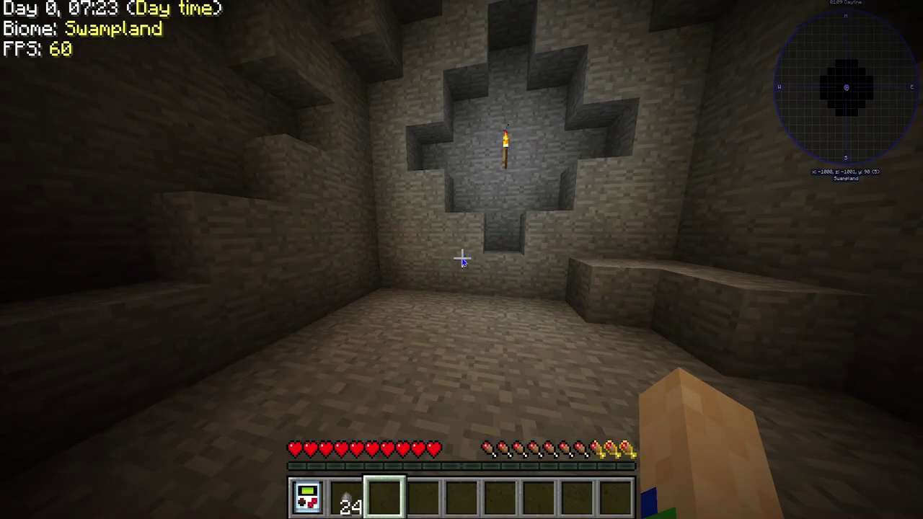
Craft 6 Cobblestone from the 24 pebbles in the 2x2 inventory grid.
key(e)
click(366, 393)
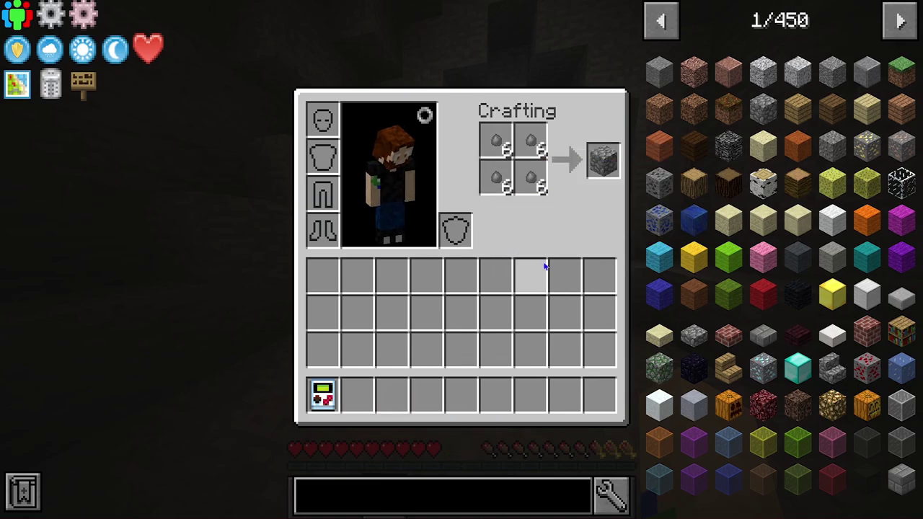
shift+click(602, 150)
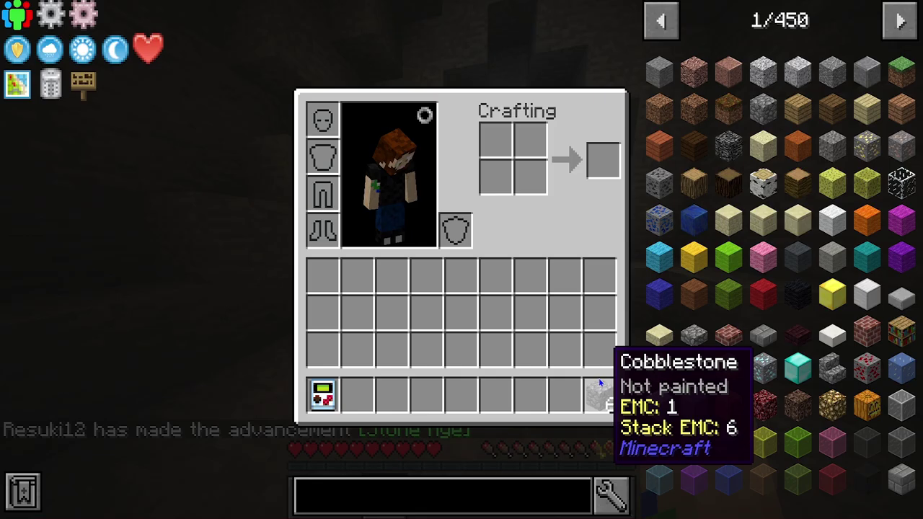
key(e)
scroll(461, 260, down, 7)
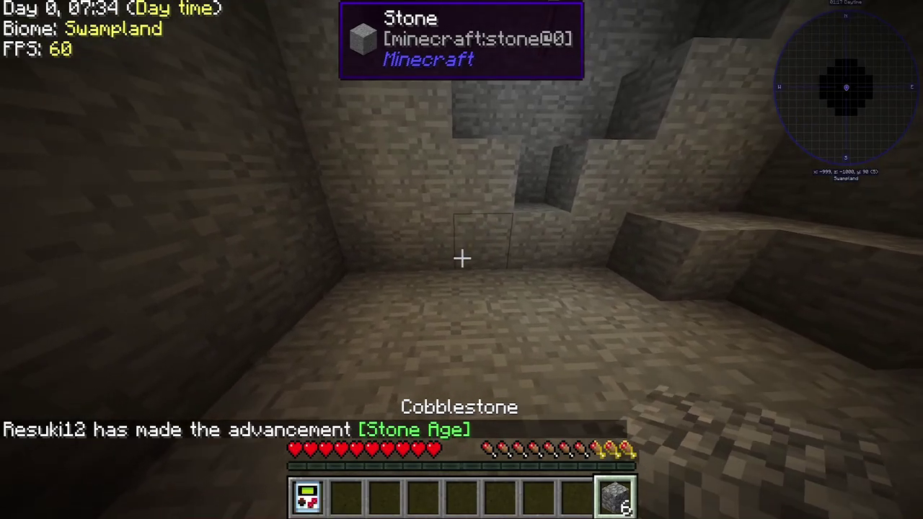
Craft a Stone Crafting Table from the cobblestone, place it on the cave floor and open it.
key(e)
click(599, 396)
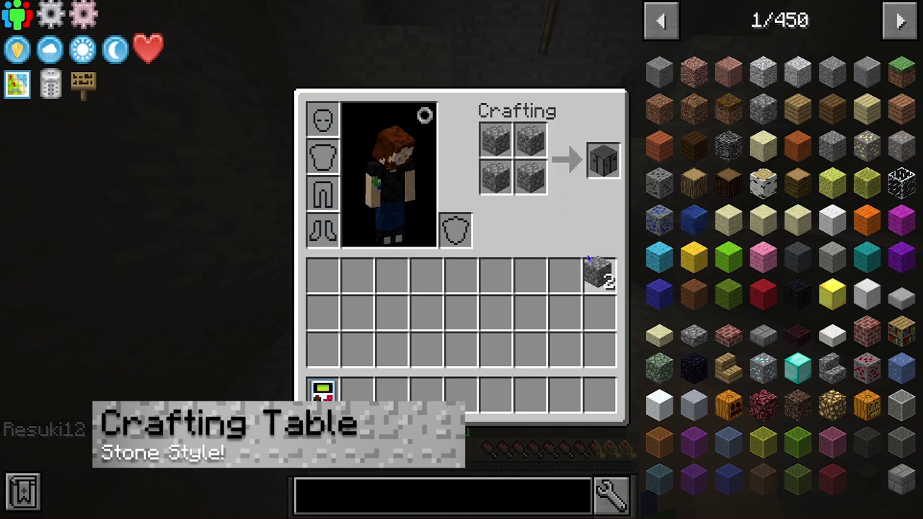
click(602, 160)
click(357, 395)
key(e)
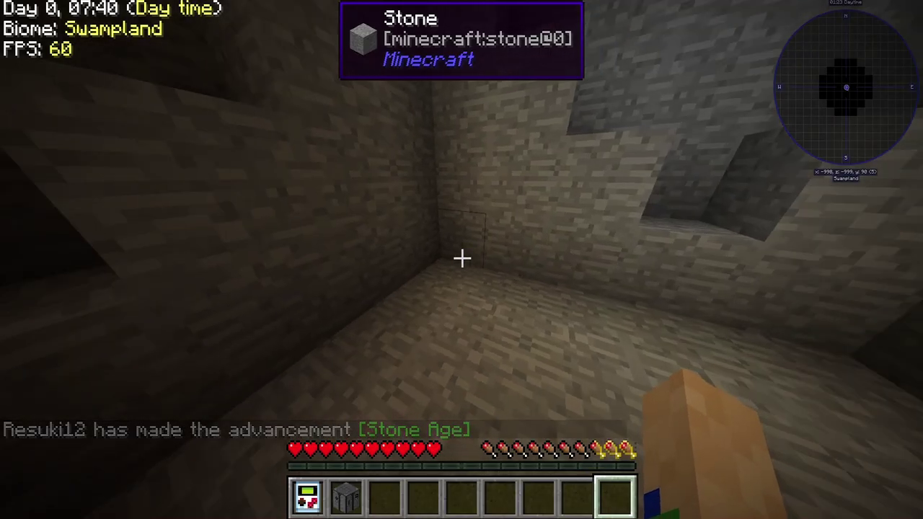
scroll(462, 258, up, 6)
scroll(461, 258, up, 1)
right_click(461, 258)
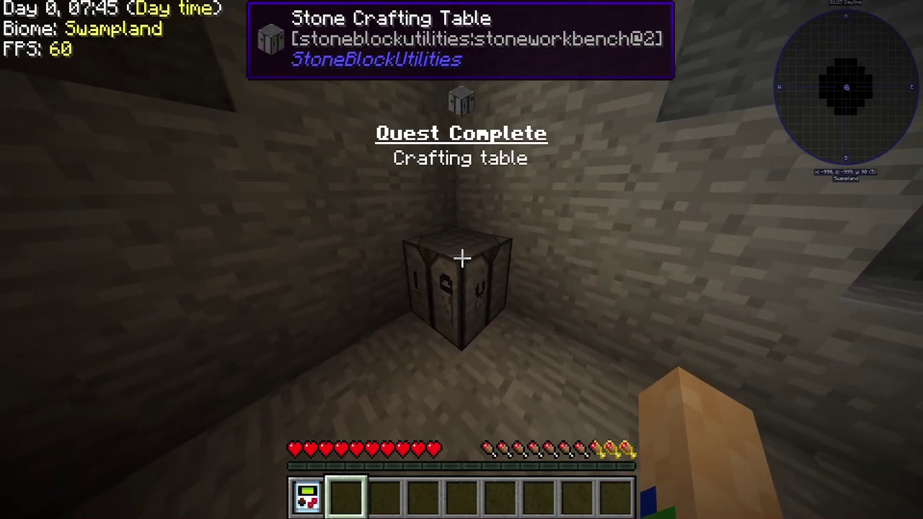
right_click(461, 258)
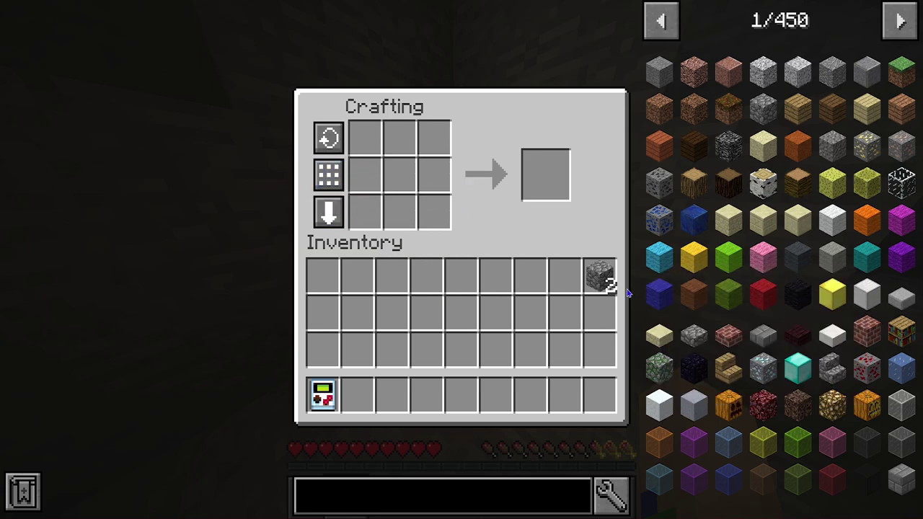
Craft two Stone Rods from vertically stacked cobblestone.
click(602, 277)
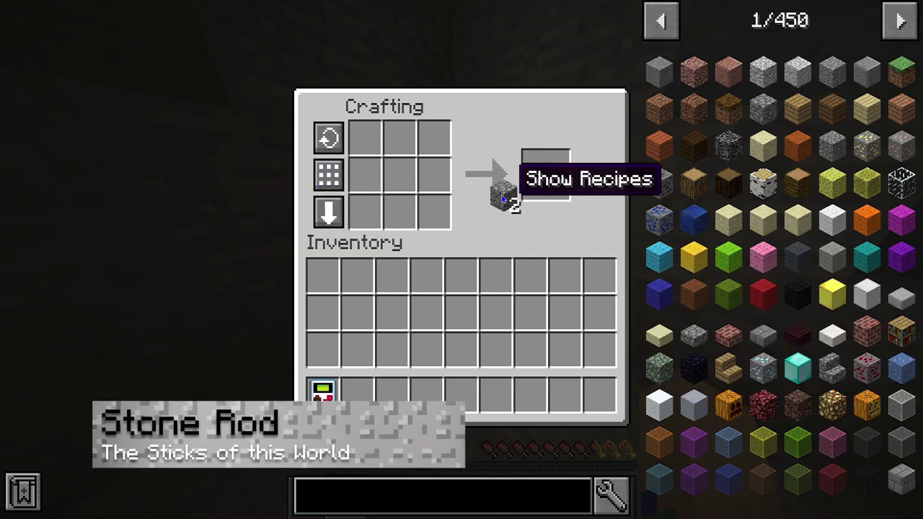
right_click(401, 168)
right_click(400, 211)
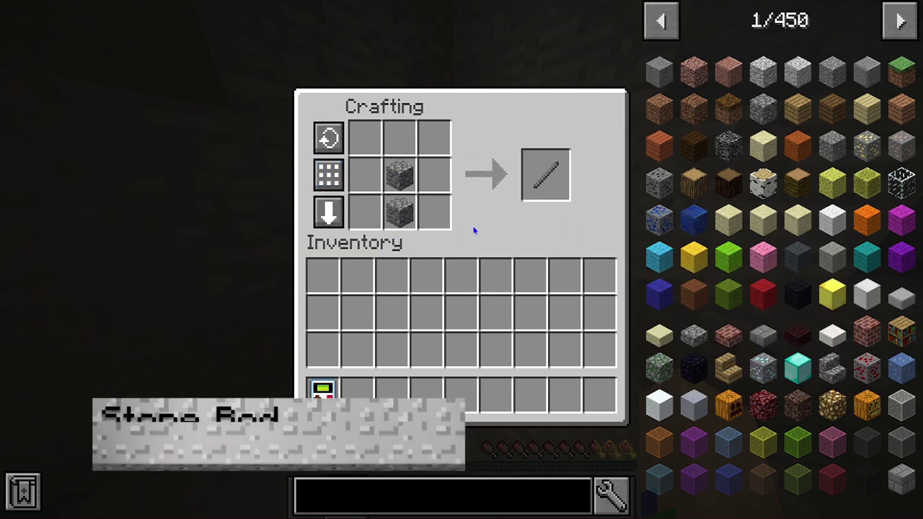
click(546, 176)
click(428, 365)
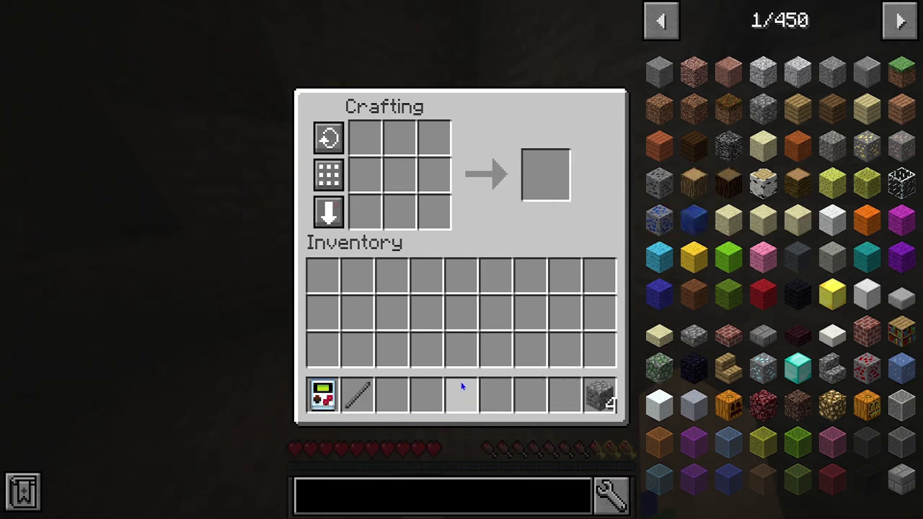
click(604, 384)
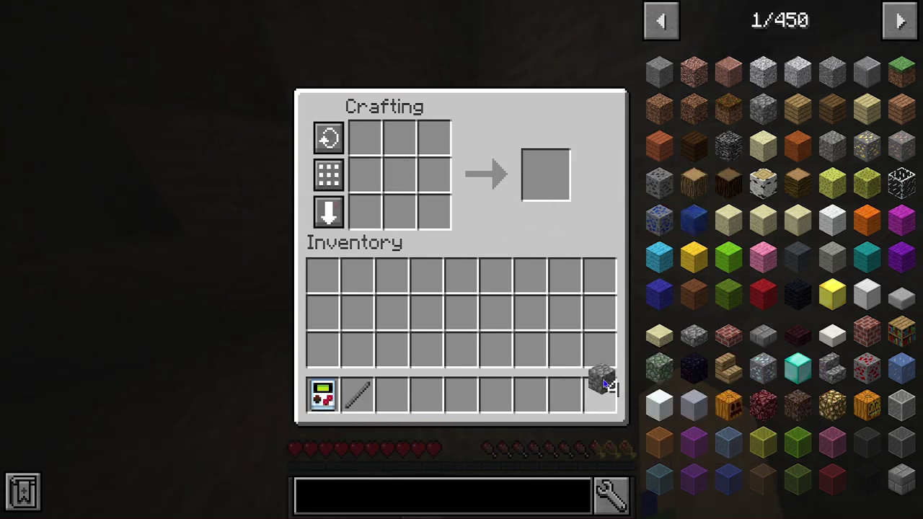
click(541, 277)
click(545, 175)
click(358, 397)
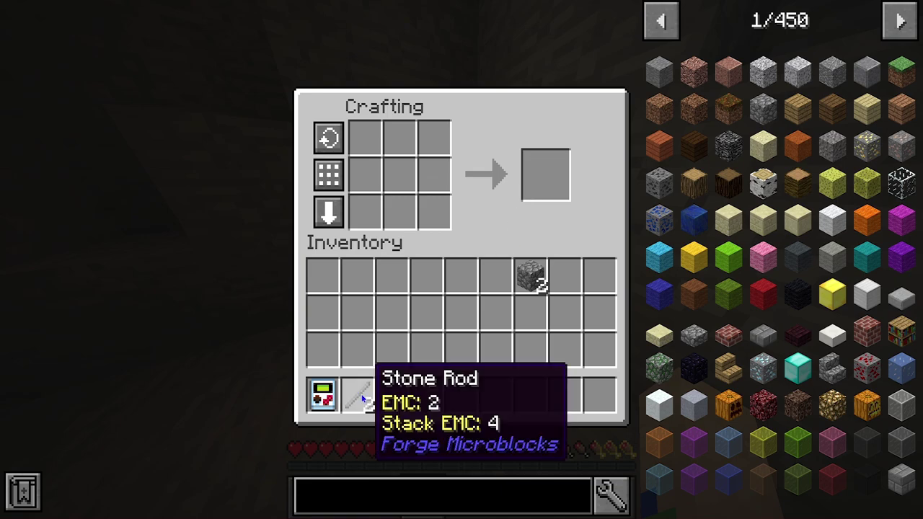
Combine the two Stone Rods with cobblestone into a Stone Hammer and store it.
click(359, 397)
right_click(365, 211)
right_click(401, 176)
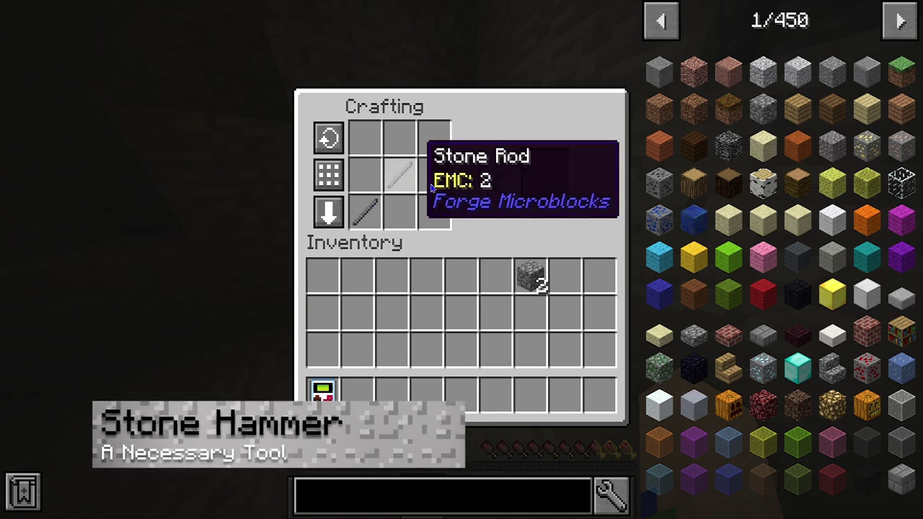
click(531, 276)
click(400, 137)
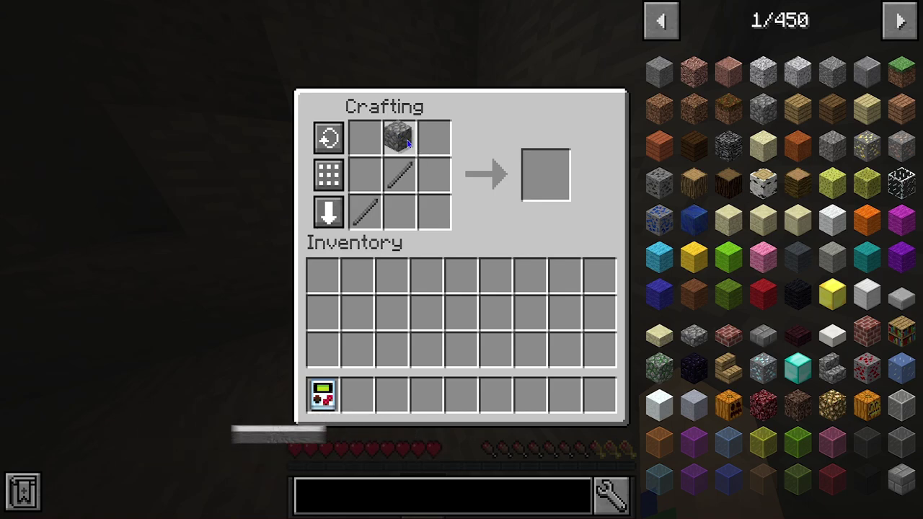
click(357, 395)
click(436, 173)
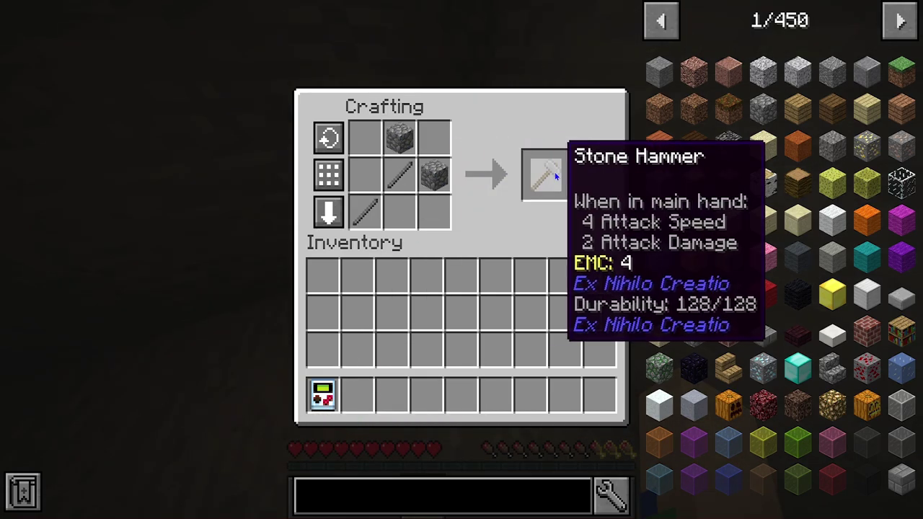
click(555, 172)
click(399, 328)
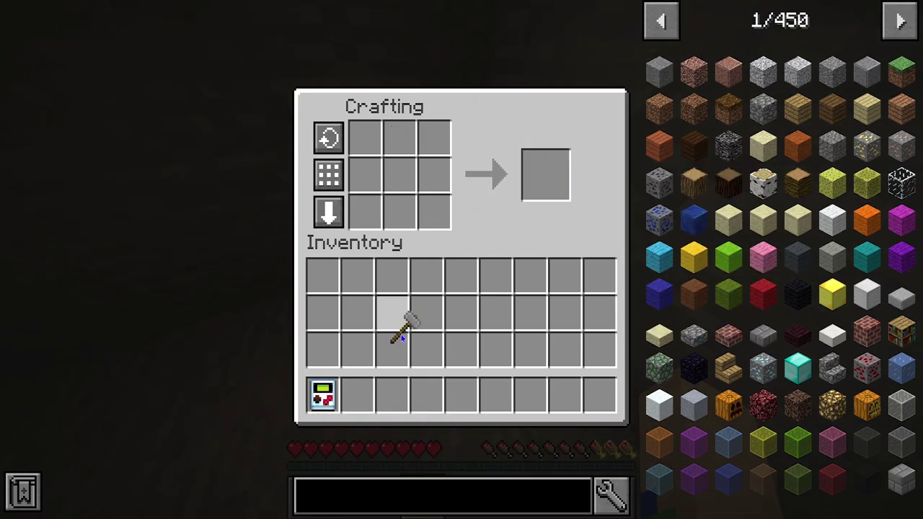
Mine stone blocks with the Stone Hammer to collect cobblestone.
key(e)
key(2)
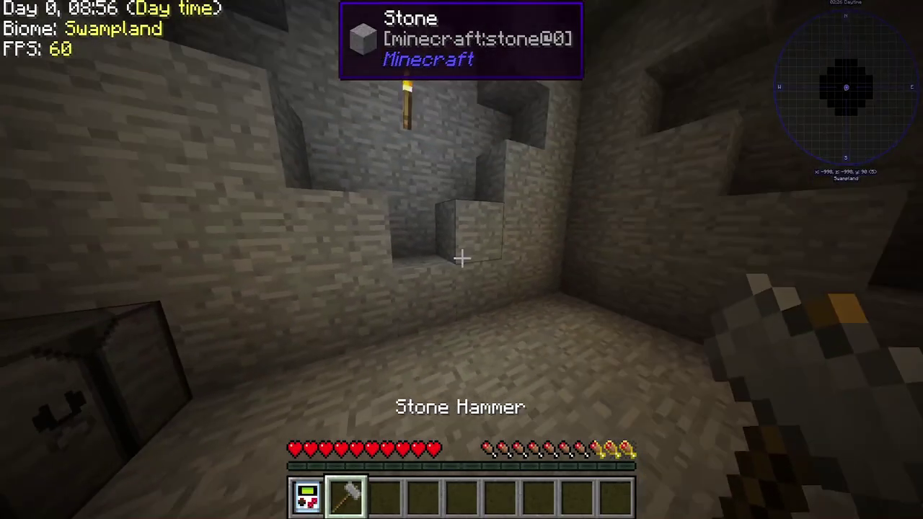
click(461, 258)
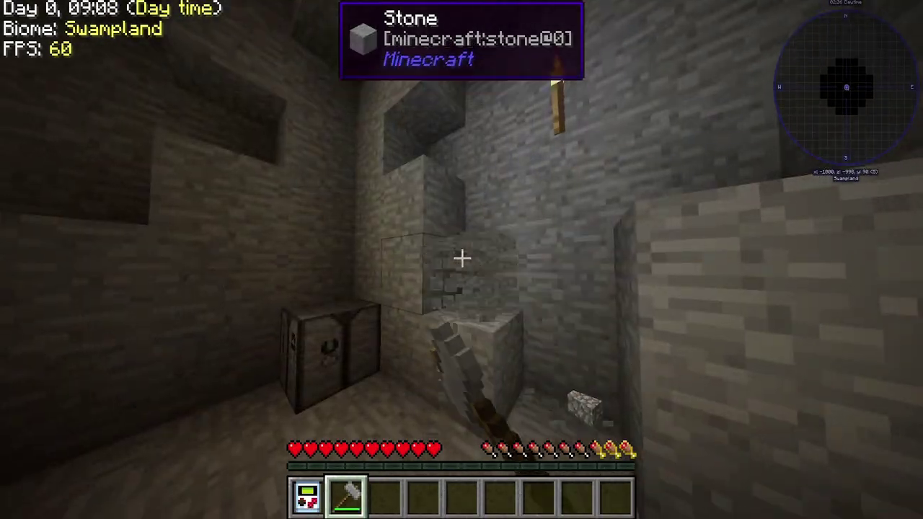
click(462, 258)
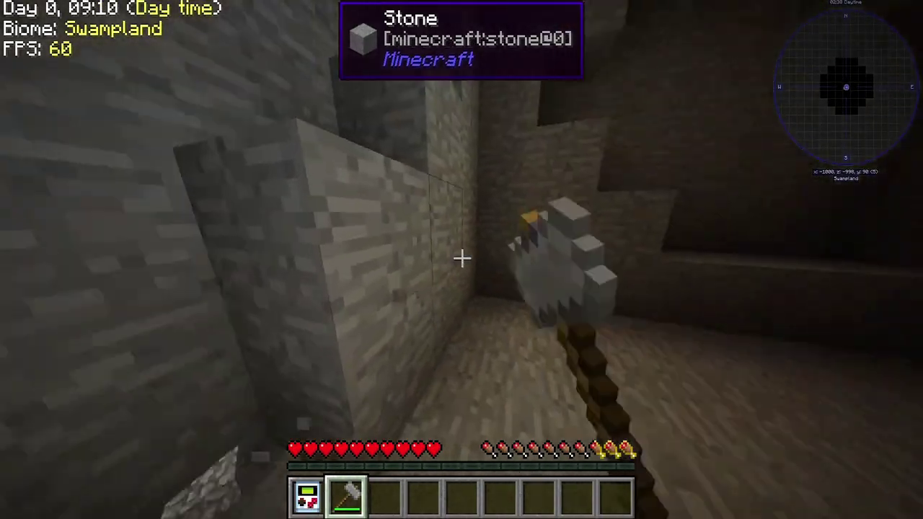
click(462, 258)
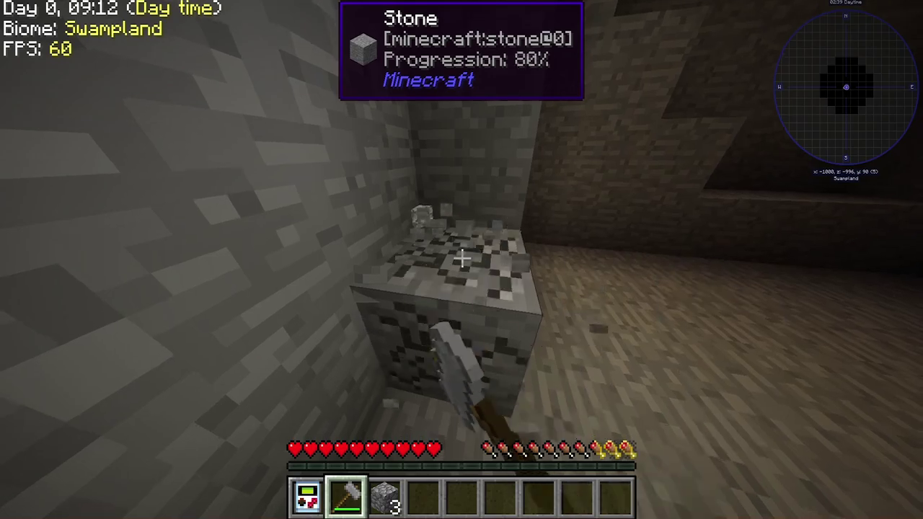
click(461, 259)
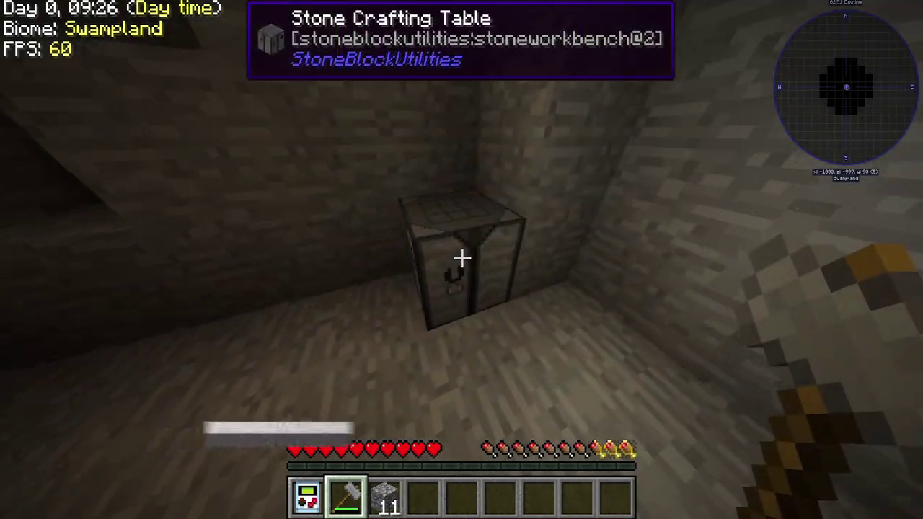
Craft a Stone Crook at the Stone Crafting Table.
right_click(462, 258)
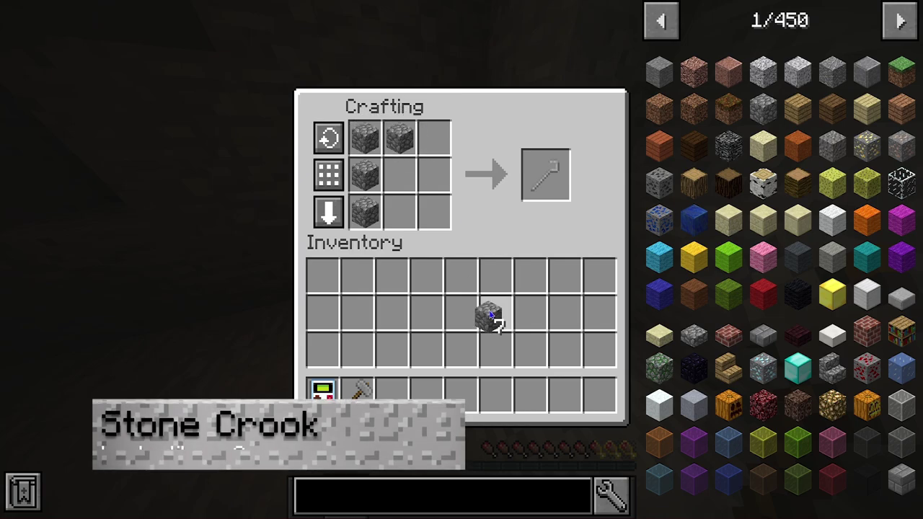
click(547, 170)
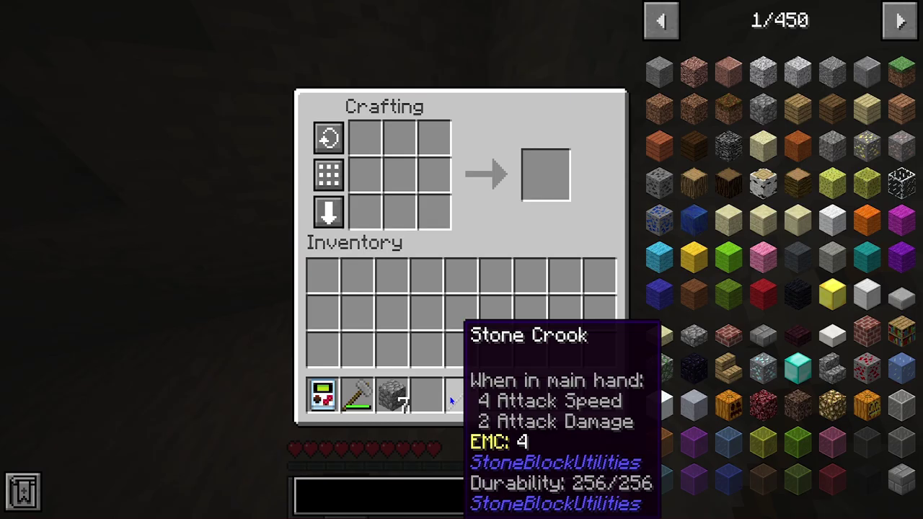
key(e)
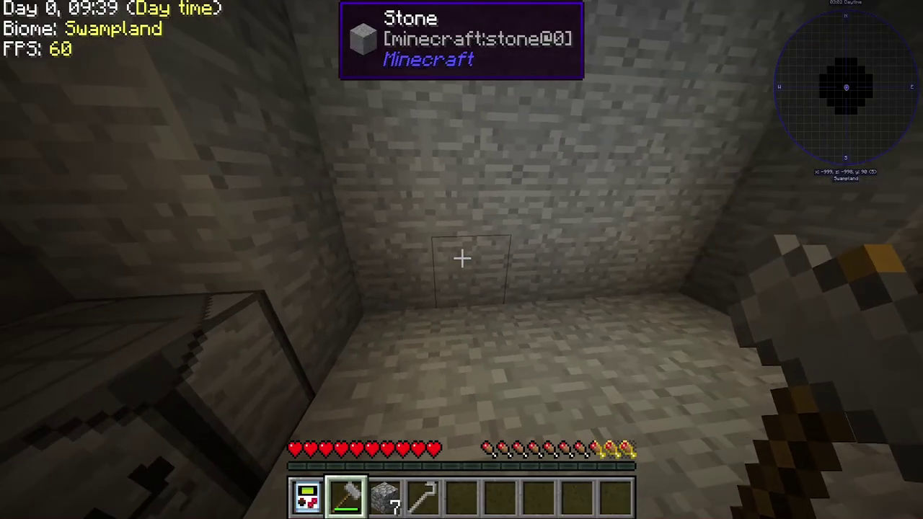
Hammer placed cobblestone down to reach 10 dirt and 11 cobblestone.
key(3)
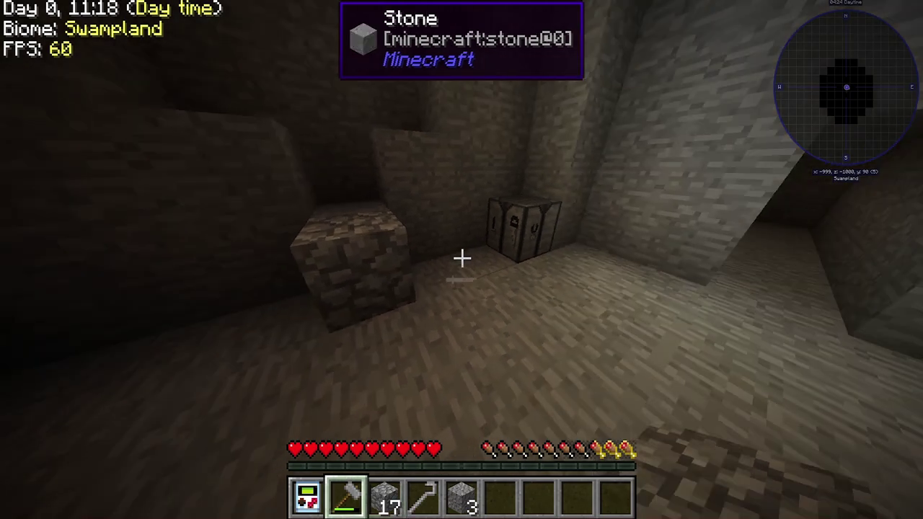
key(2)
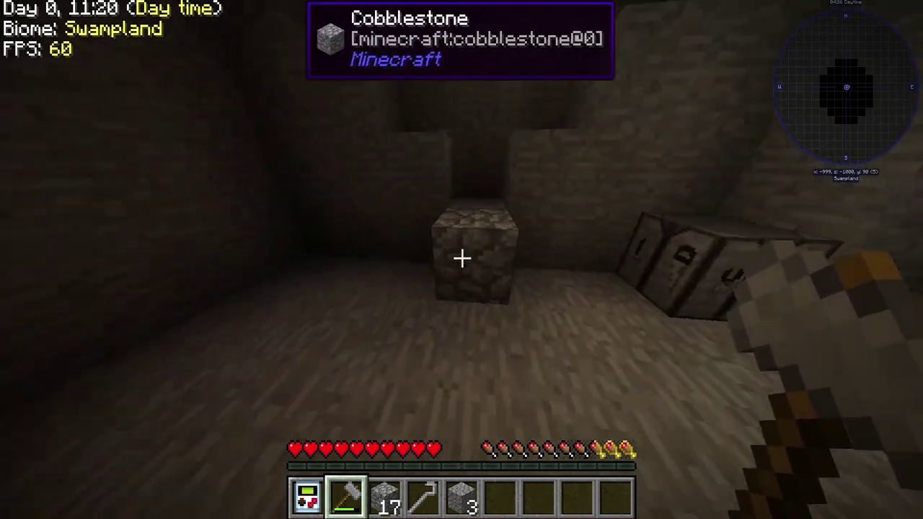
drag(462, 258, 461, 258)
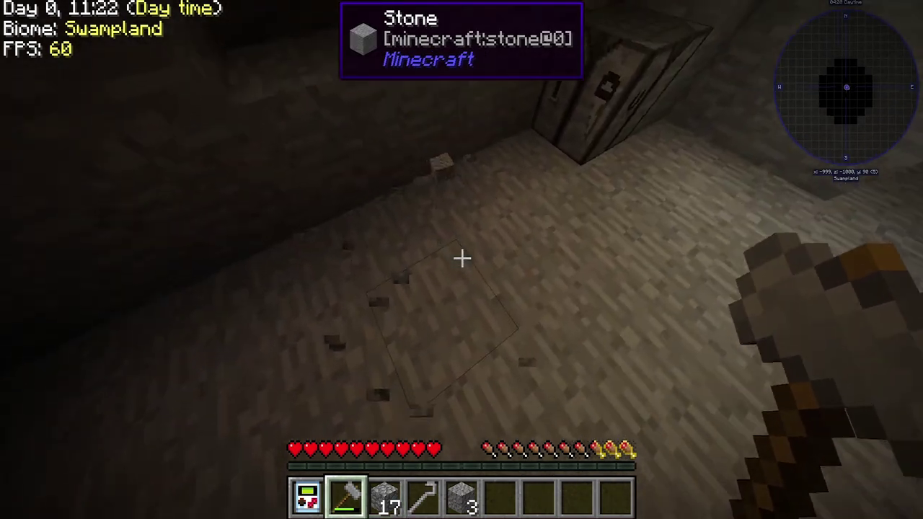
key(4)
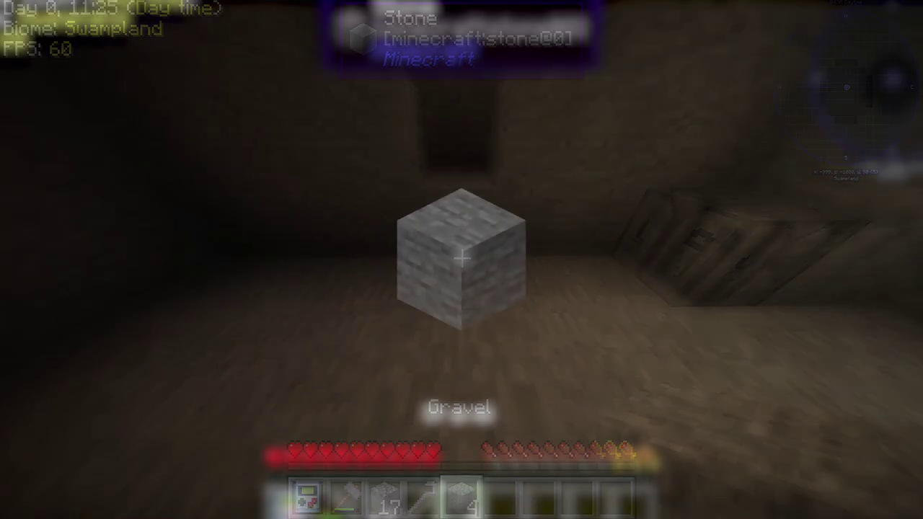
scroll(462, 257, up, 2)
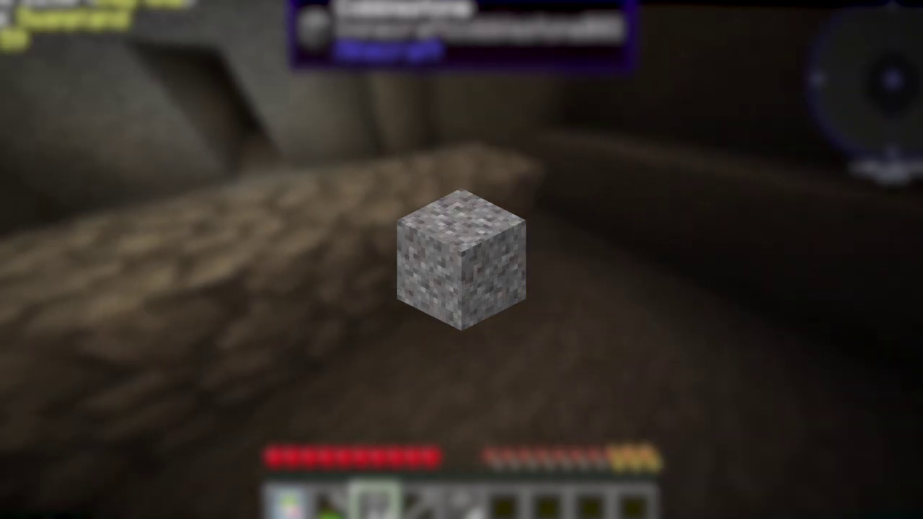
scroll(462, 257, up, 1)
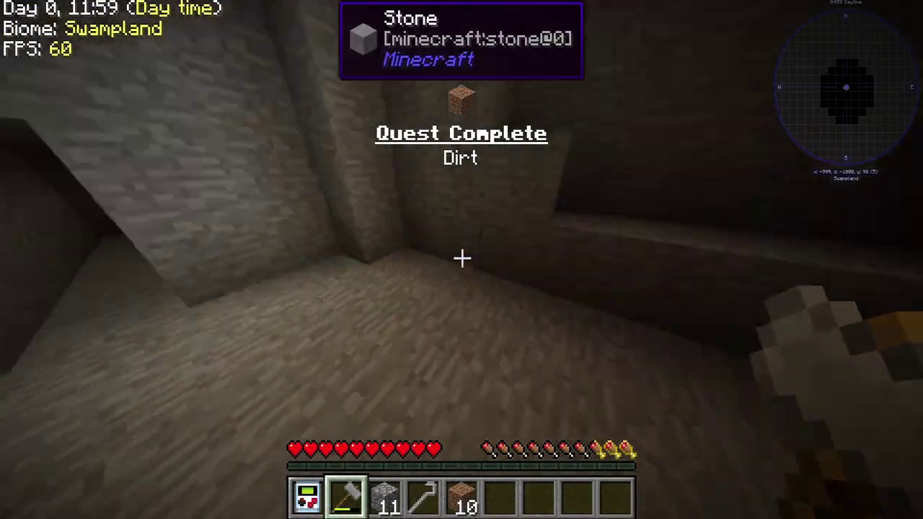
key(t)
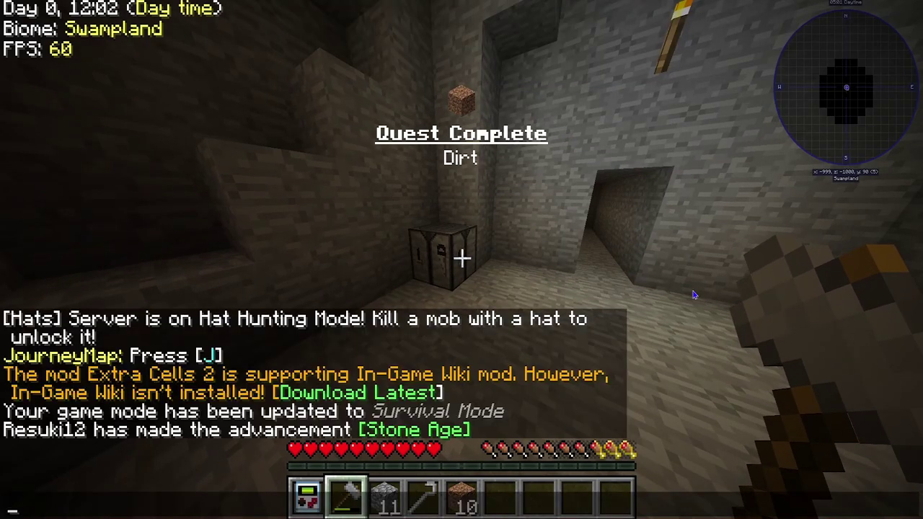
key(Escape)
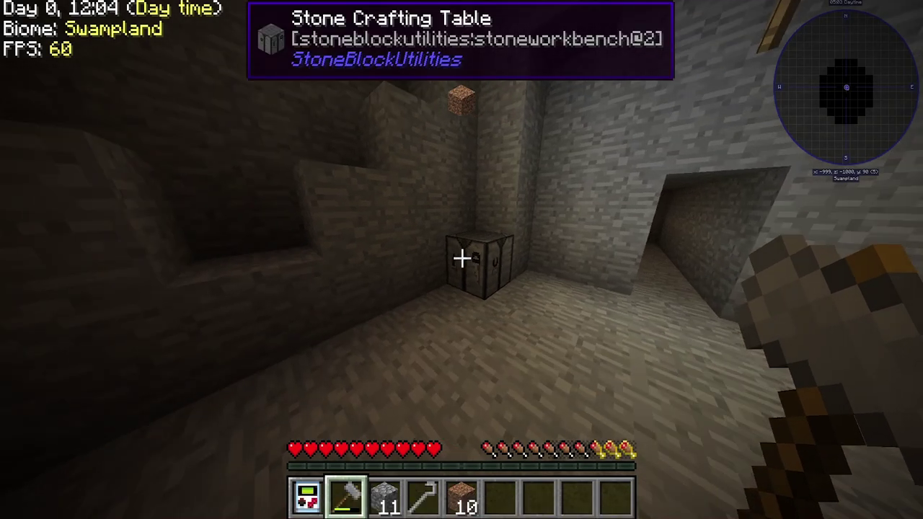
Place a patch of dirt blocks on the cave floor.
key(9)
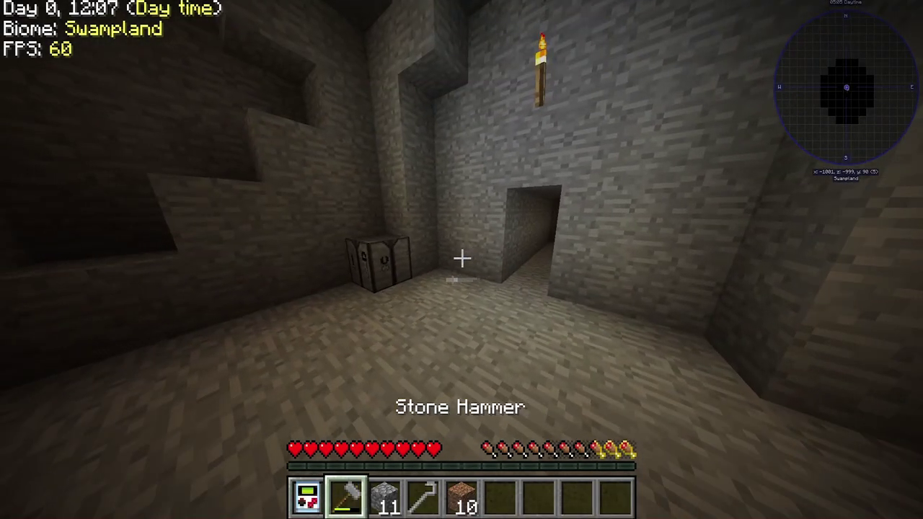
key(5)
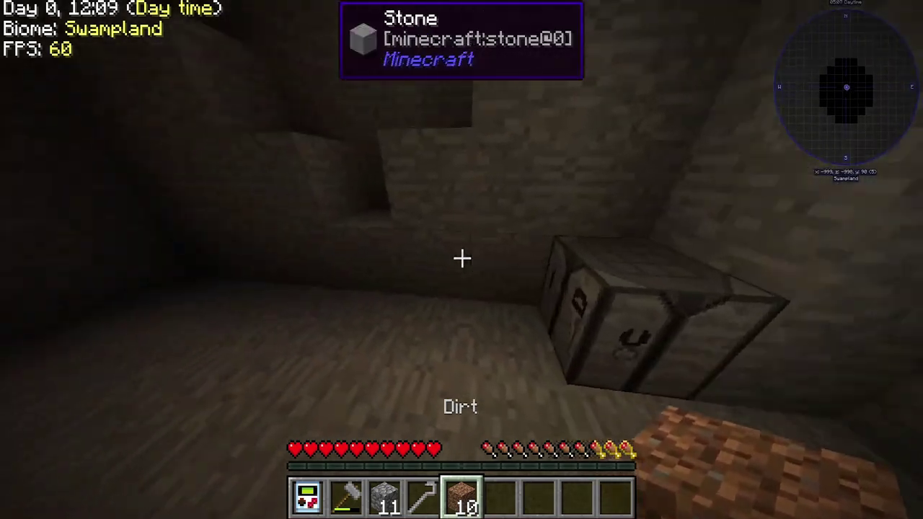
key(w)
right_click(462, 258)
right_click(461, 258)
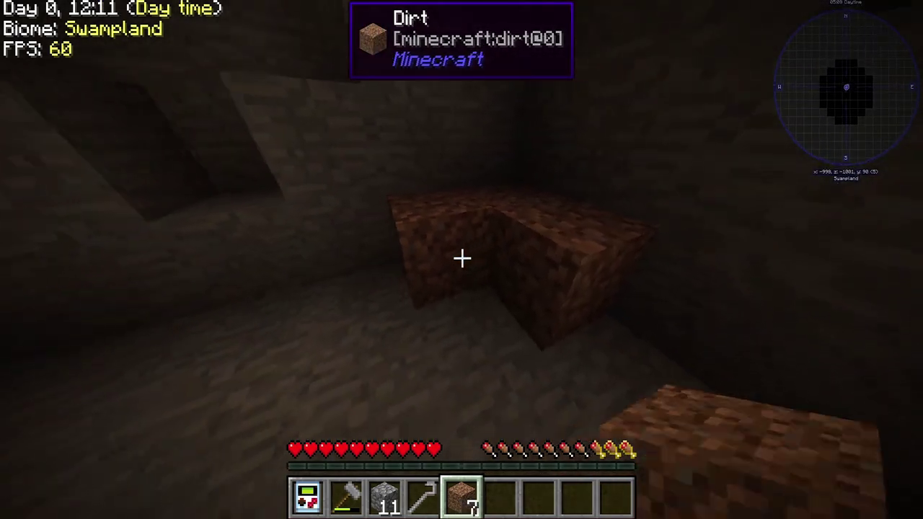
right_click(462, 258)
right_click(461, 258)
right_click(462, 259)
right_click(461, 259)
right_click(461, 259)
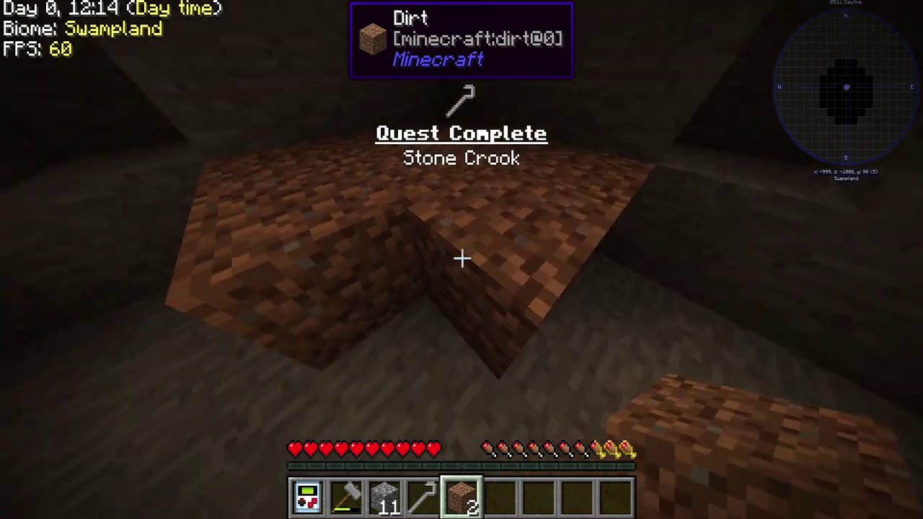
right_click(462, 258)
right_click(461, 259)
Break the dirt with the Stone Crook to get Dark Oak and Oak saplings.
key(4)
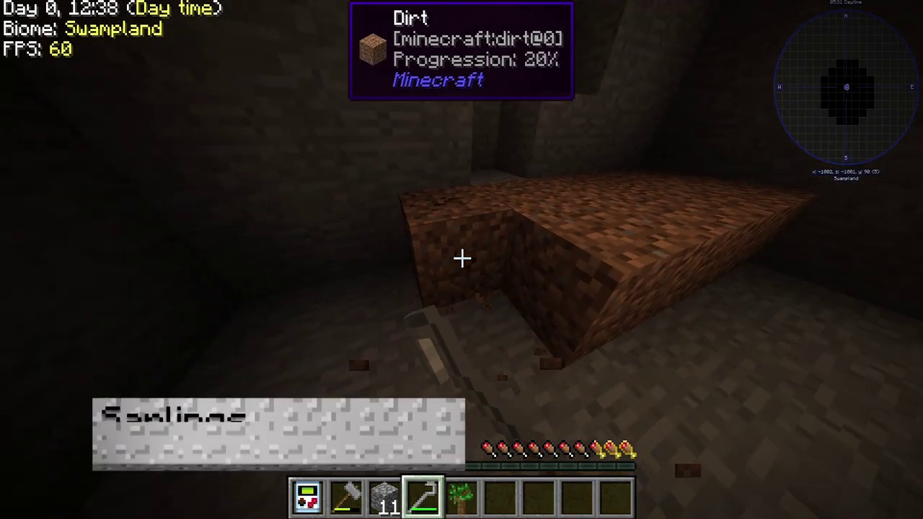
click(461, 258)
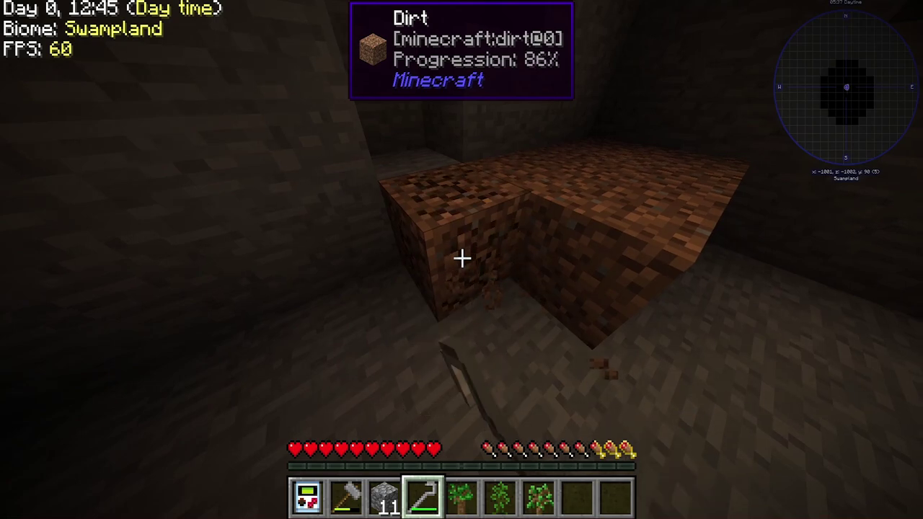
click(462, 258)
Bone-meal the sapling beside the crafting table, then run /gamemode creative.
key(6)
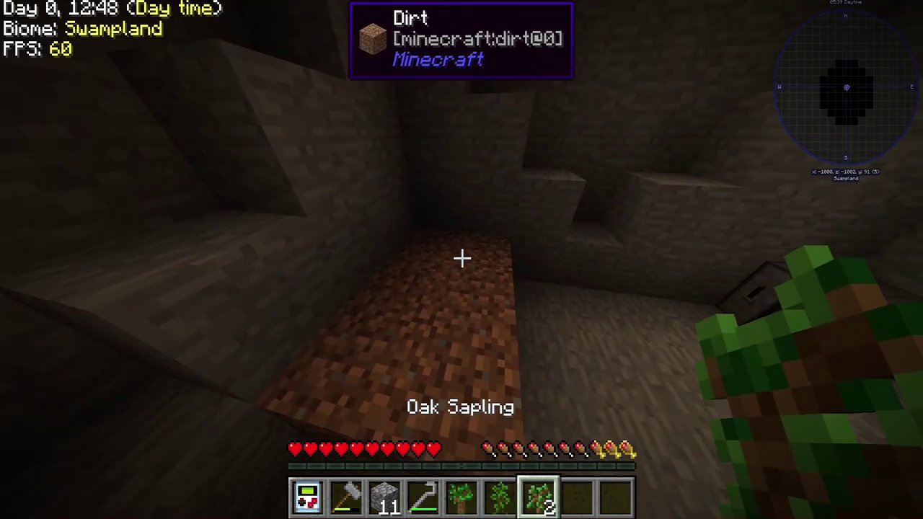
key(t)
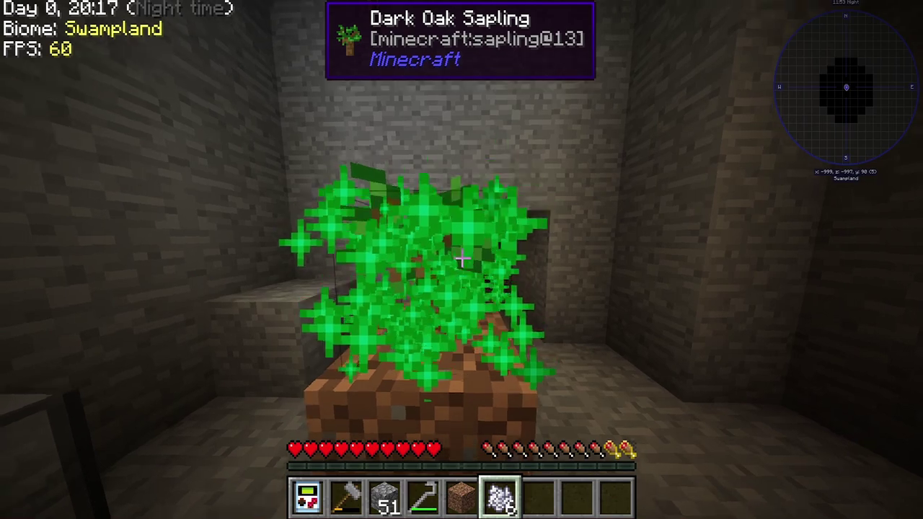
right_click(462, 260)
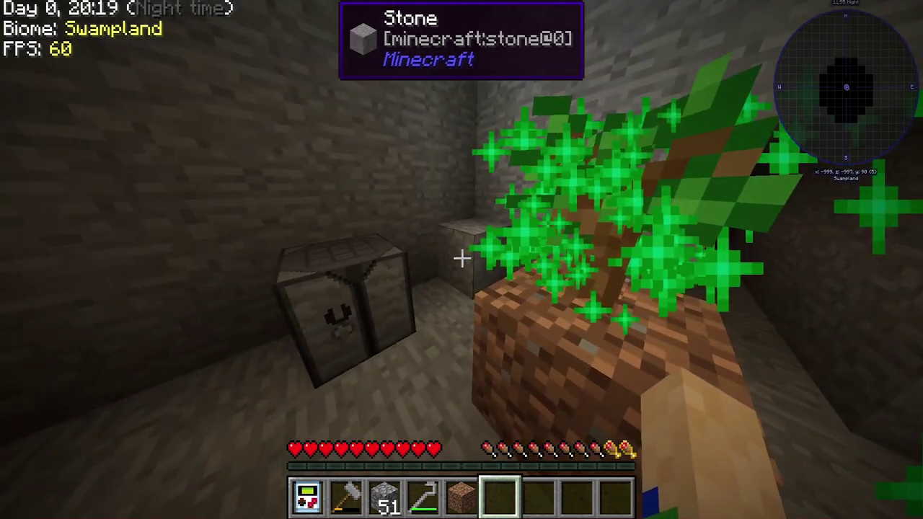
key(t)
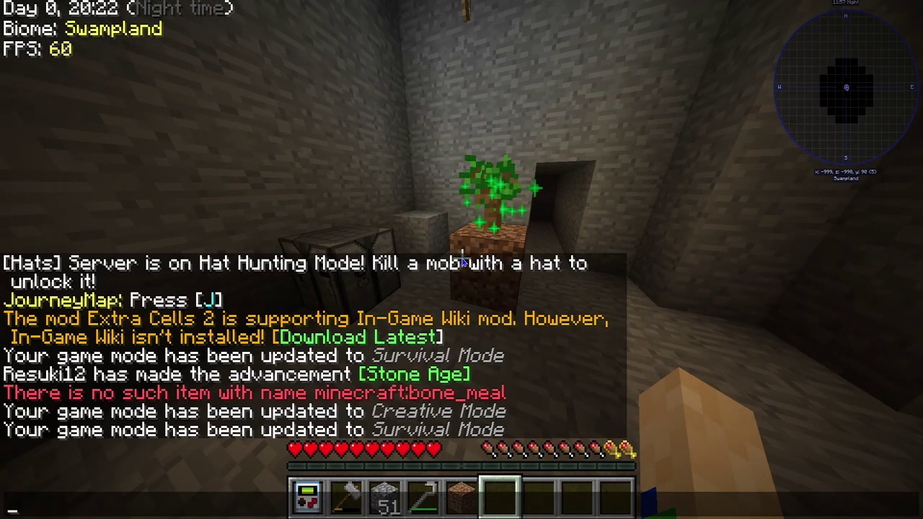
key(Return)
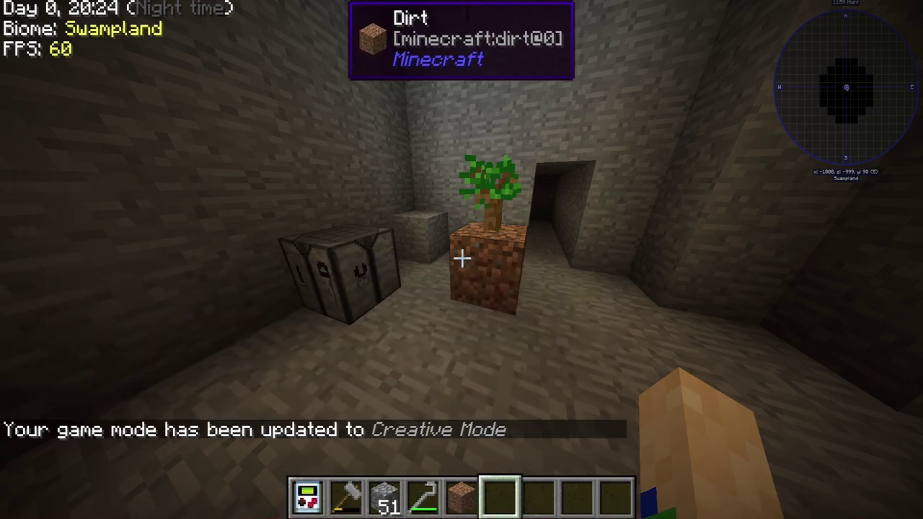
Take oak logs from the creative inventory and craft them into planks and two chests.
key(e)
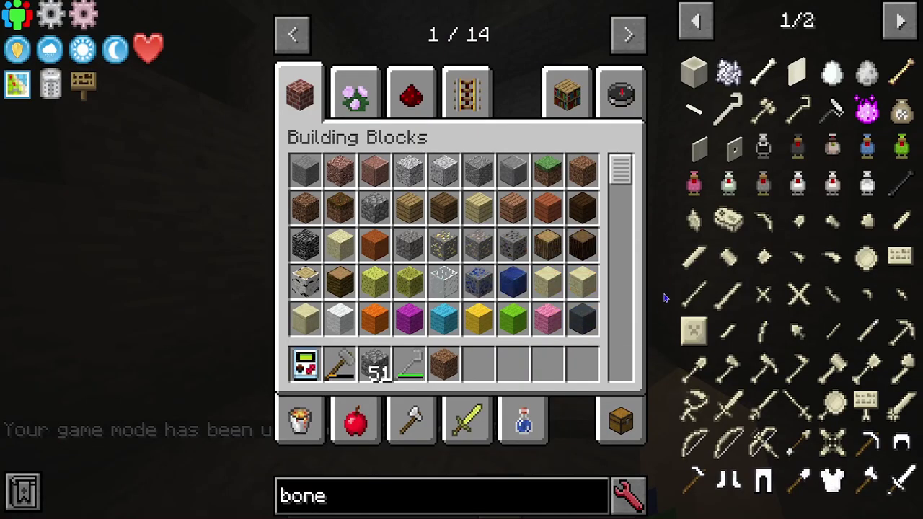
click(554, 241)
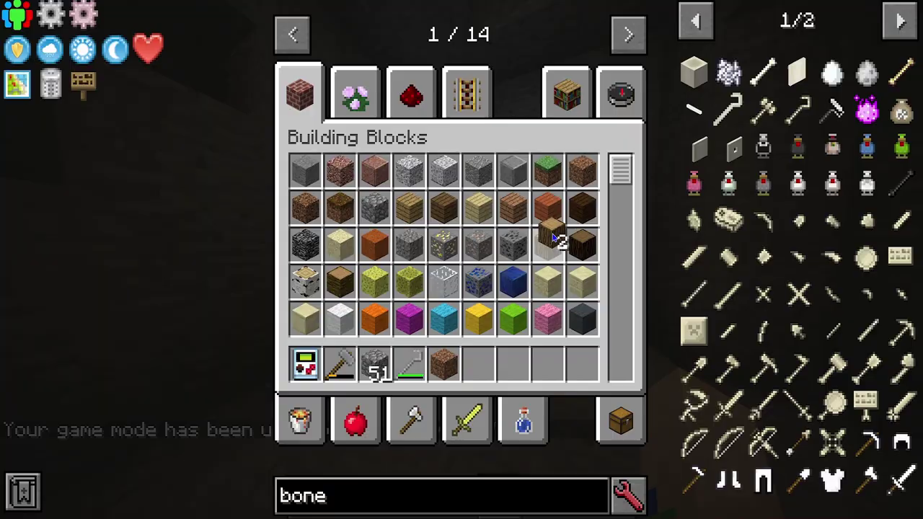
key(e)
right_click(462, 259)
click(496, 395)
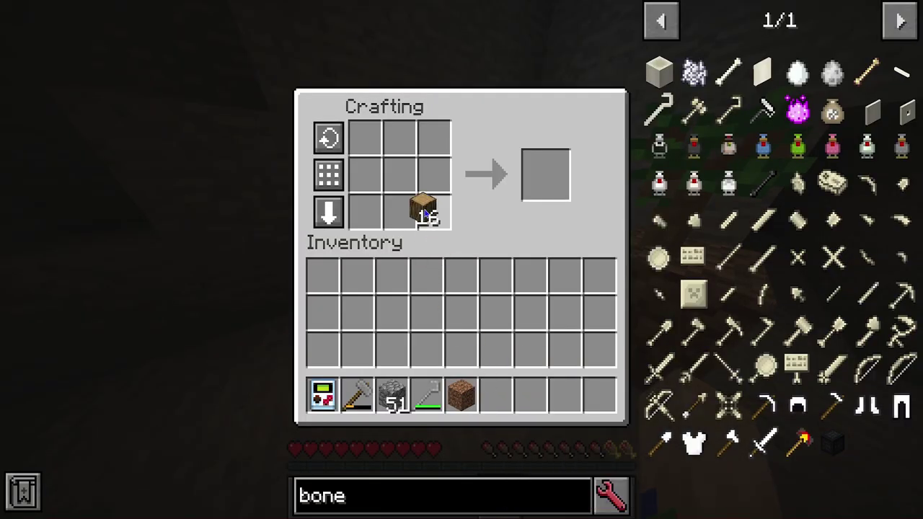
click(426, 213)
shift+click(546, 172)
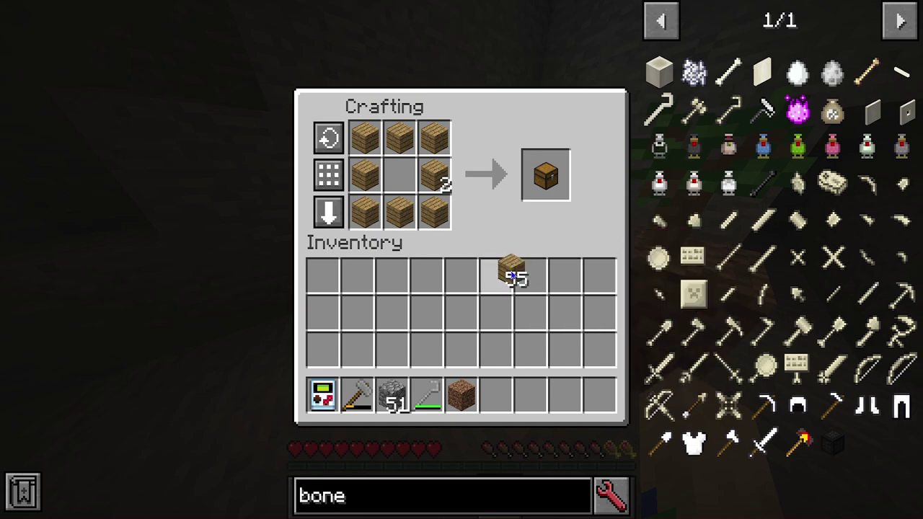
click(539, 282)
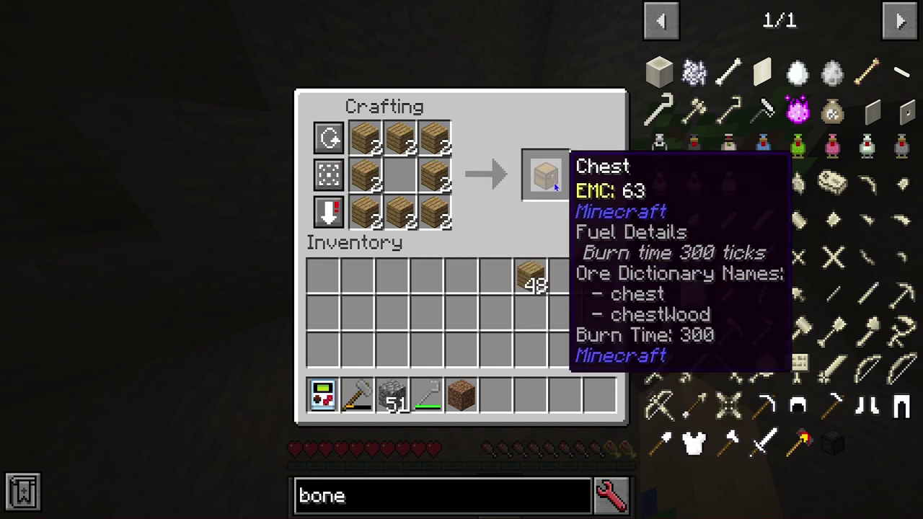
shift+click(546, 175)
key(e)
Place the double chest and store the dirt, crook and cobblestone in it.
scroll(461, 260, up, 5)
scroll(462, 260, up, 1)
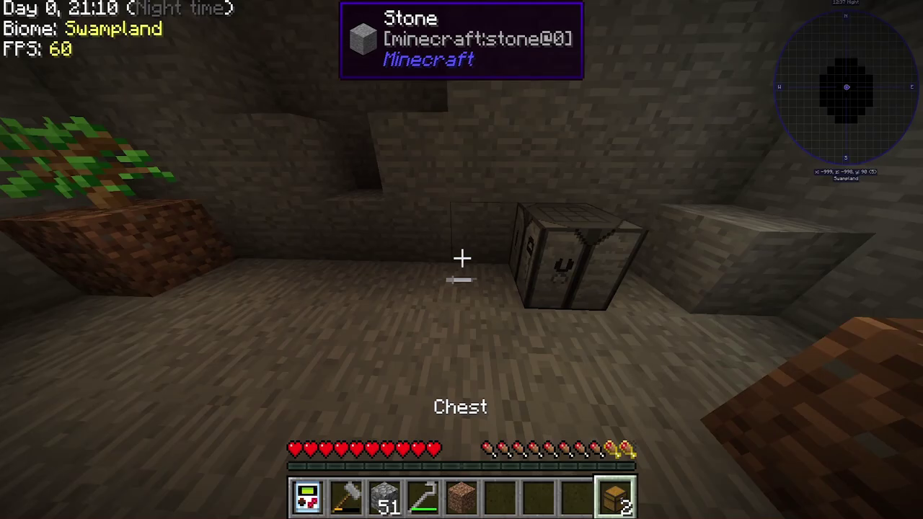
right_click(462, 260)
right_click(462, 260)
right_click(462, 260)
shift+click(466, 455)
shift+click(428, 451)
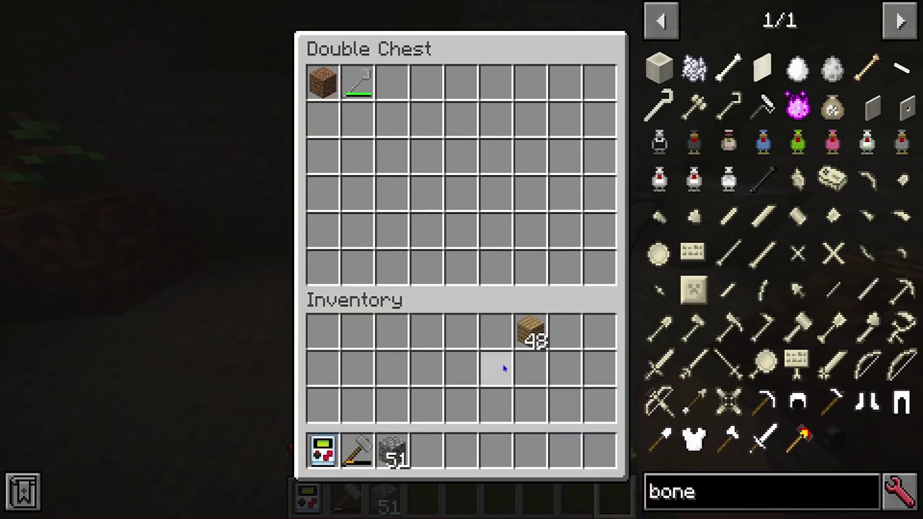
shift+click(394, 450)
key(e)
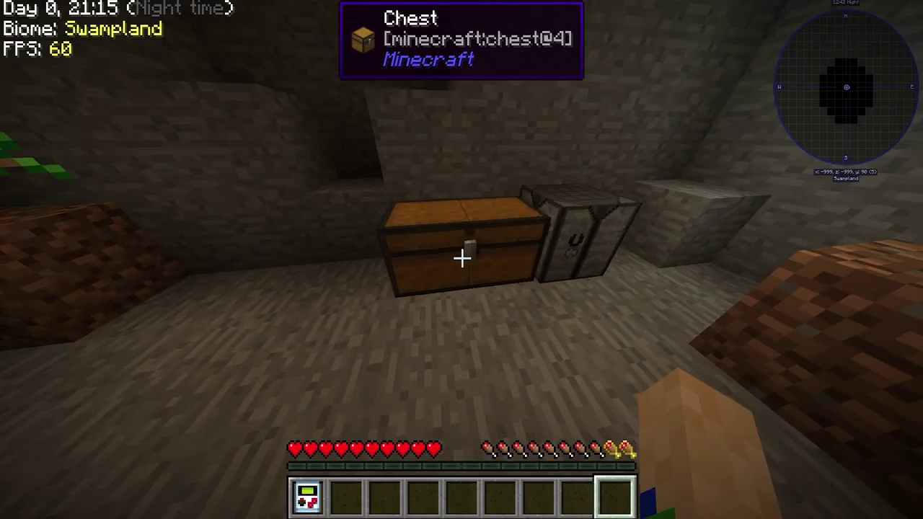
key(t)
key(Escape)
key(s)
scroll(462, 259, up, 7)
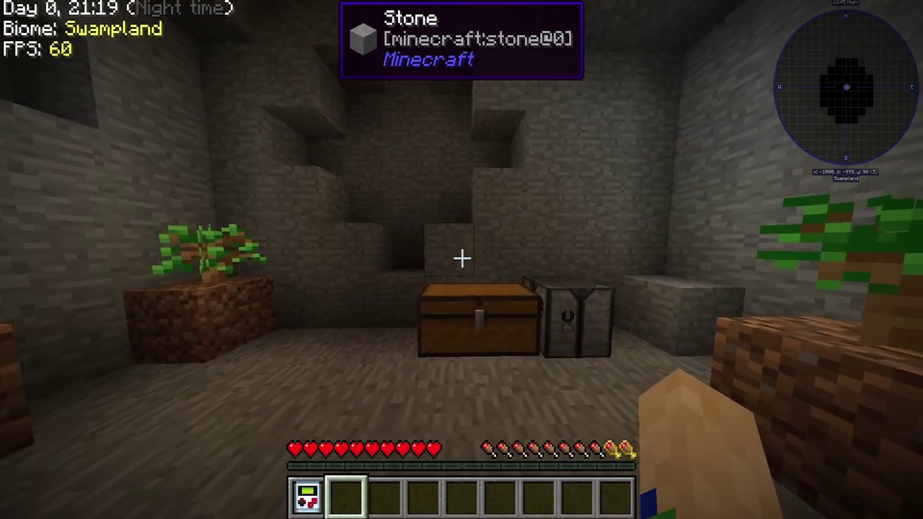
In the quest book, go to Quests, Start of StoneBlock, then the Saplings quest.
scroll(462, 260, up, 1)
right_click(461, 260)
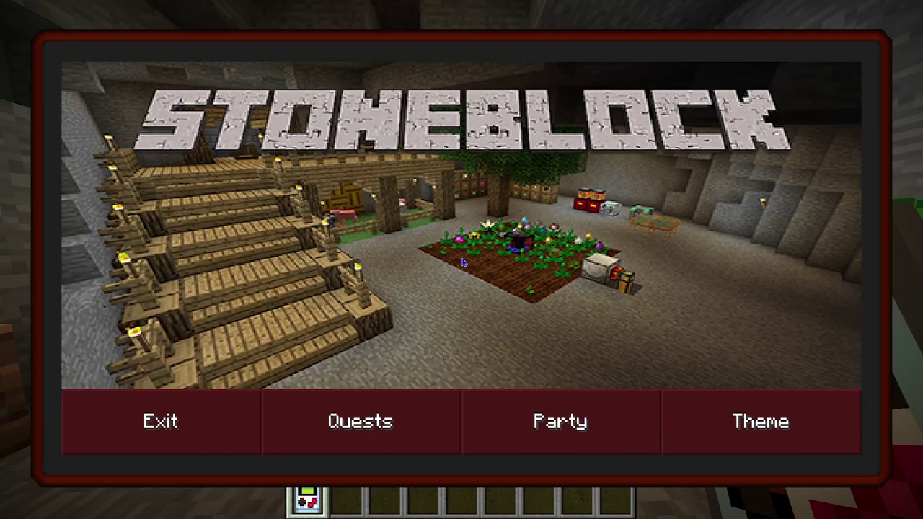
click(420, 437)
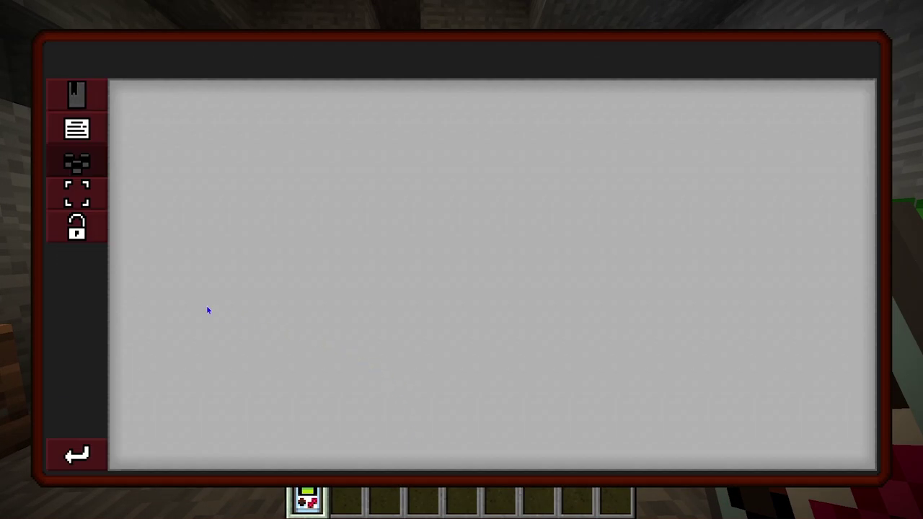
click(78, 93)
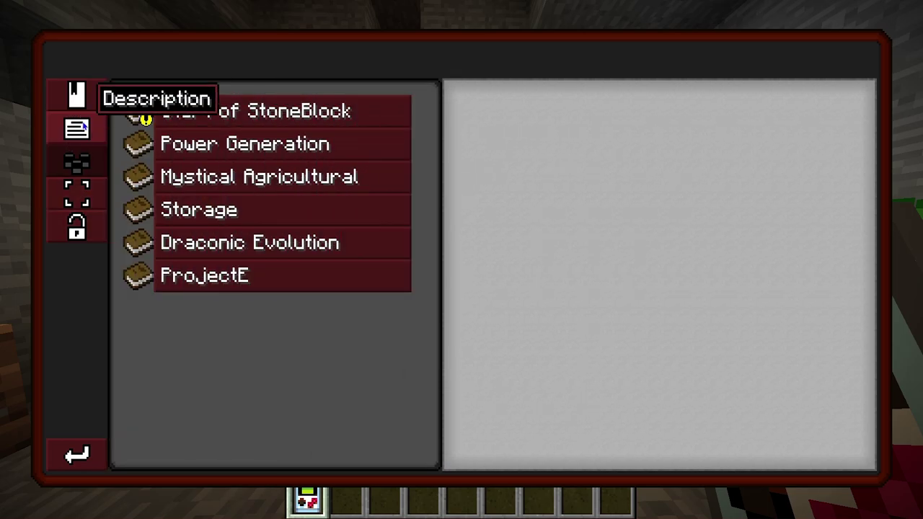
click(256, 123)
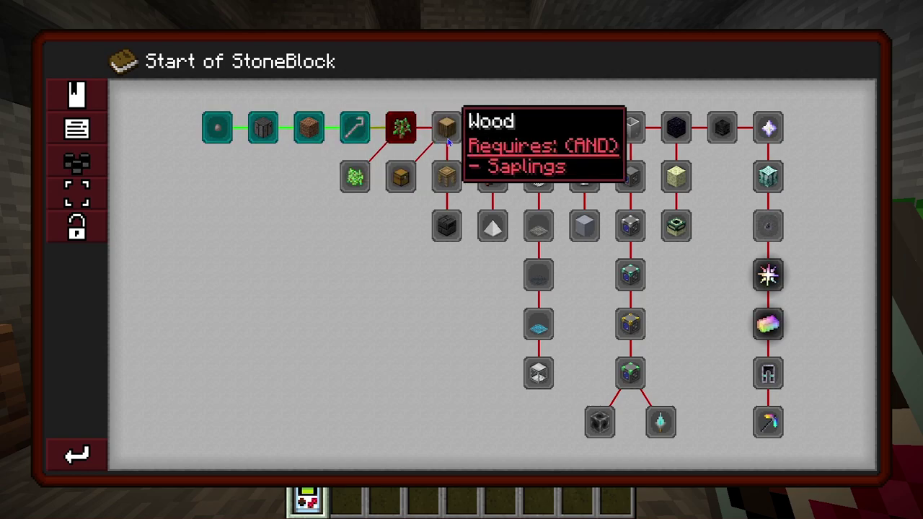
click(405, 129)
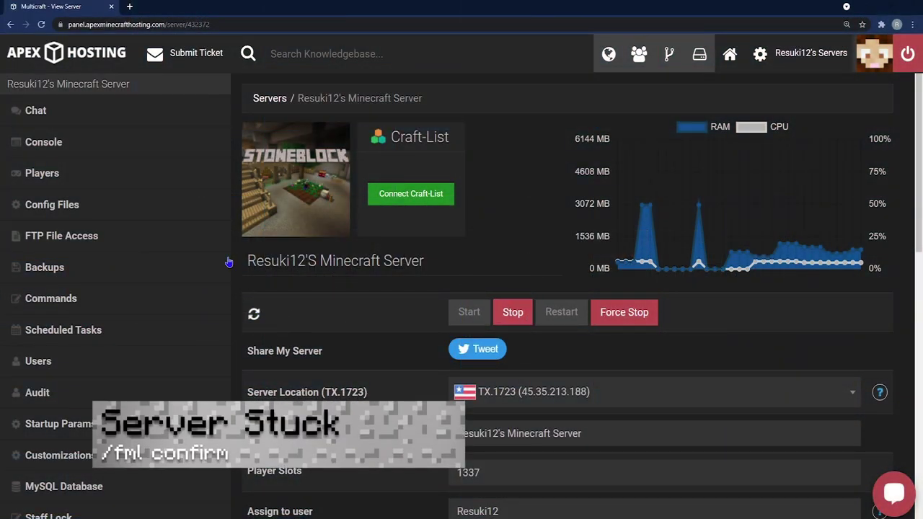
Run /fml confirm in the server Console.
click(32, 156)
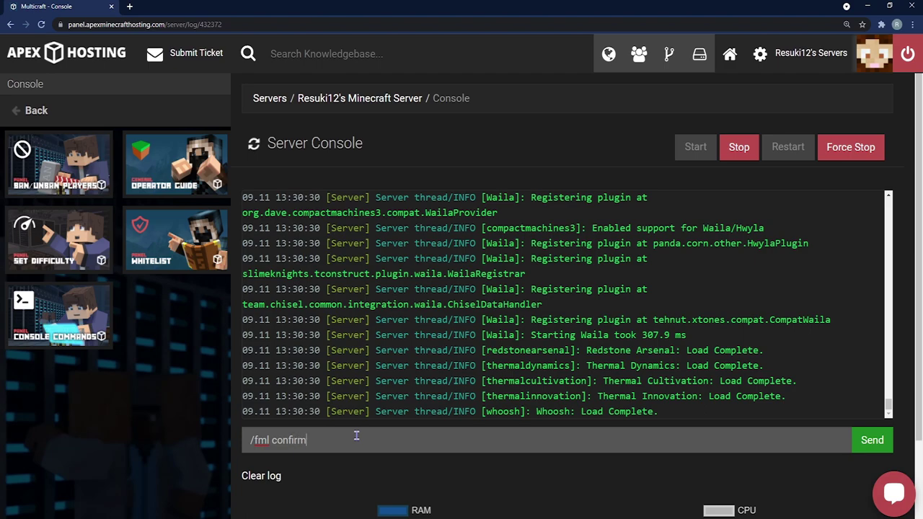
key(Return)
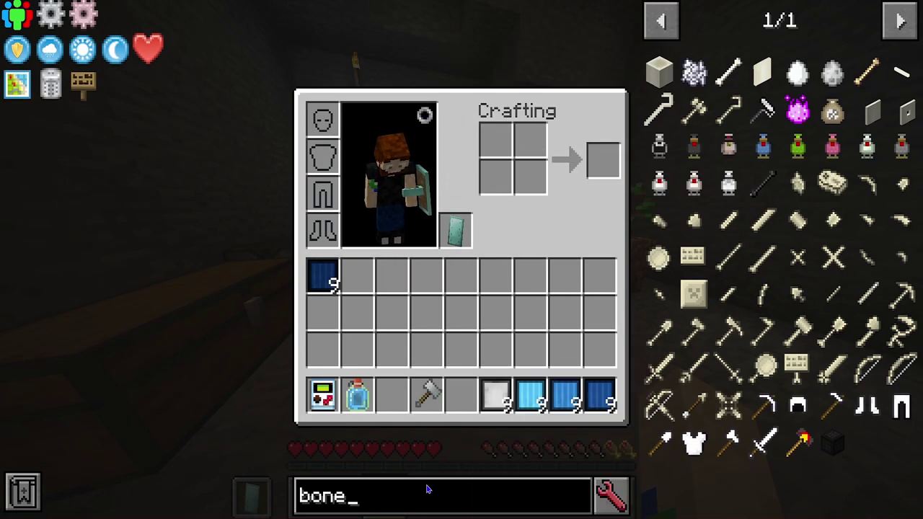
Clear the 'bone' search and page through the JEI item list.
key(BackSpace)
key(BackSpace)
key(BackSpace)
key(BackSpace)
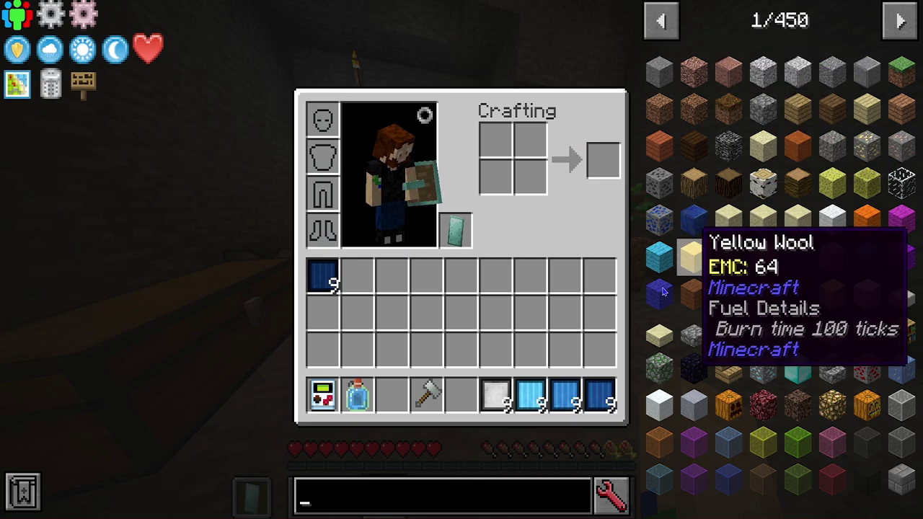
click(899, 23)
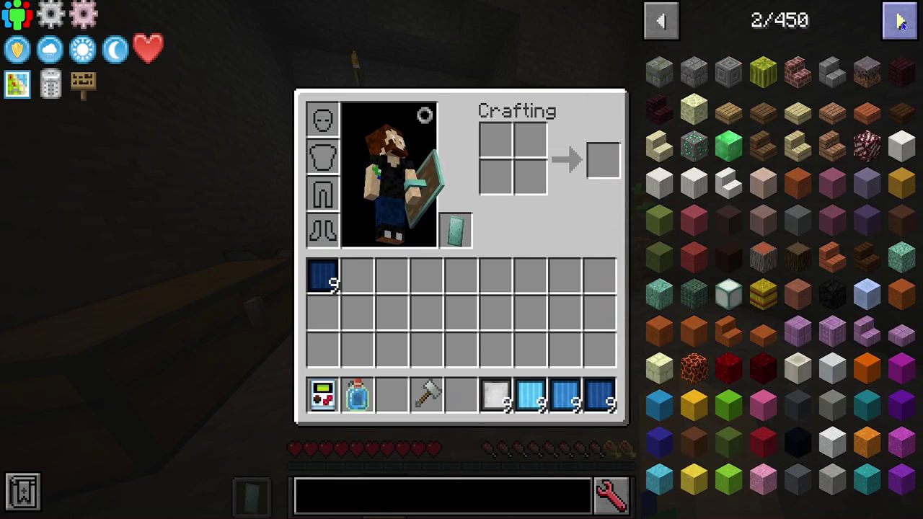
scroll(899, 23, down, 10)
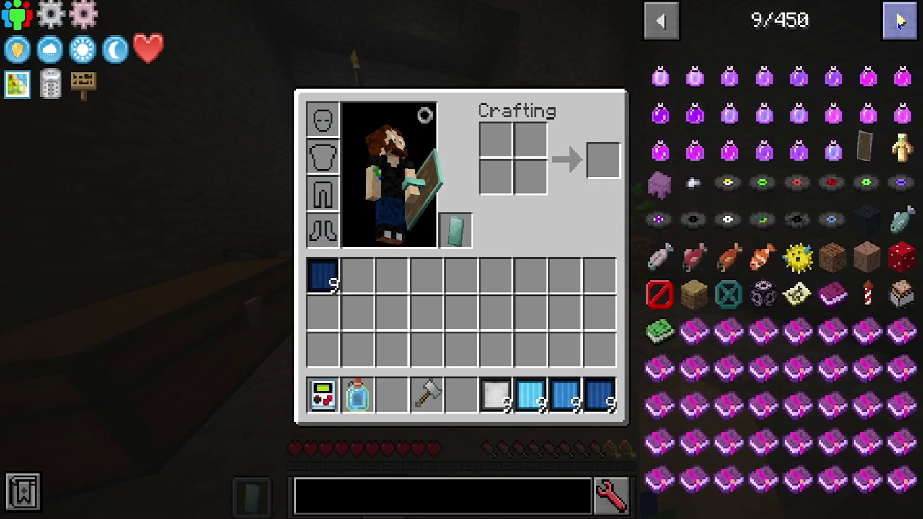
scroll(899, 23, down, 15)
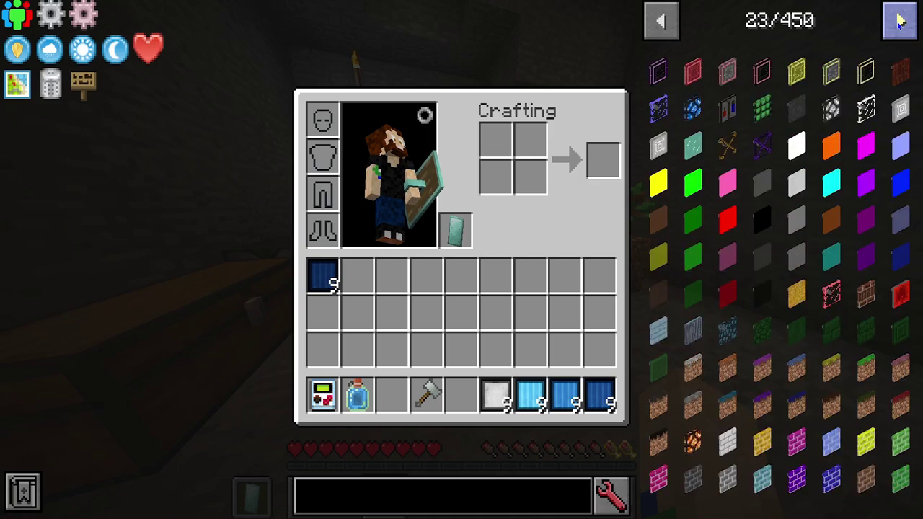
scroll(899, 23, down, 13)
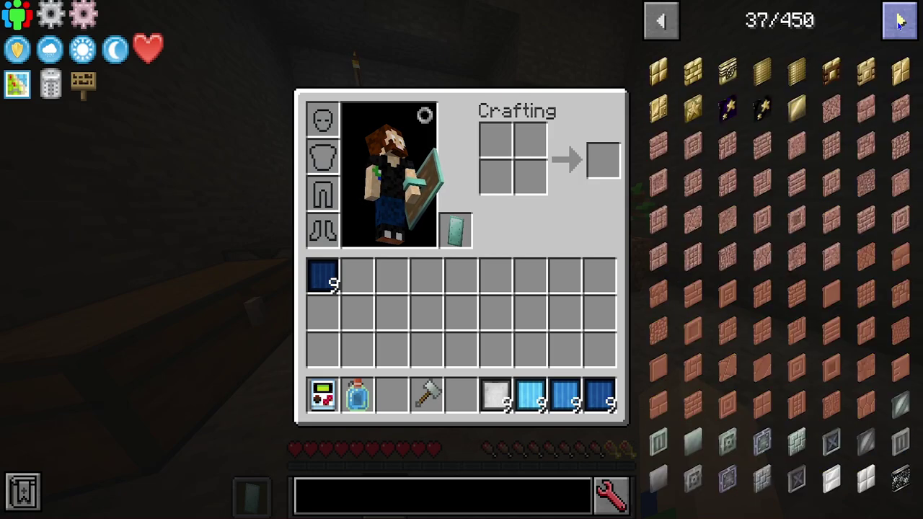
scroll(899, 23, down, 14)
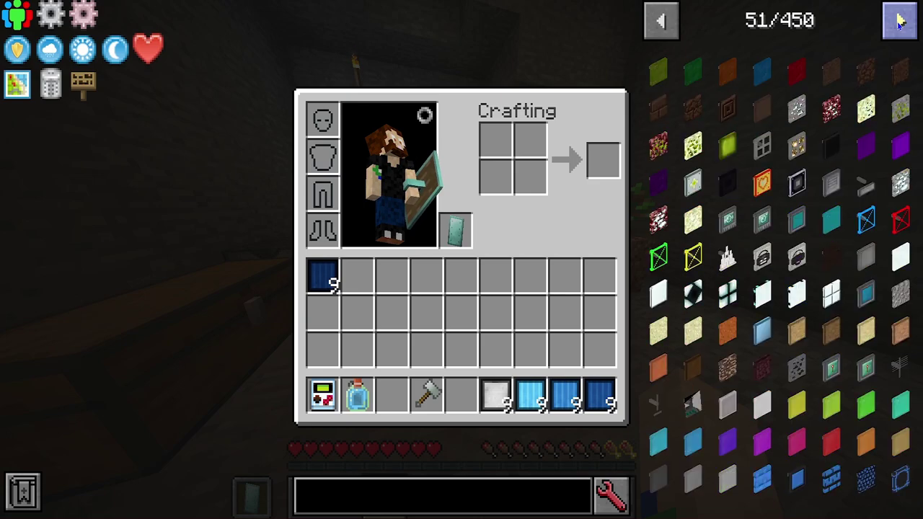
scroll(899, 23, down, 4)
key(e)
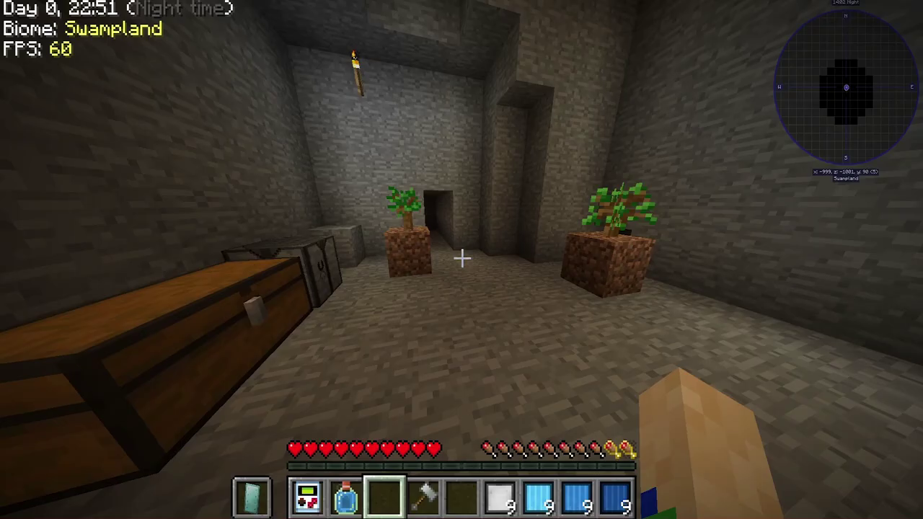